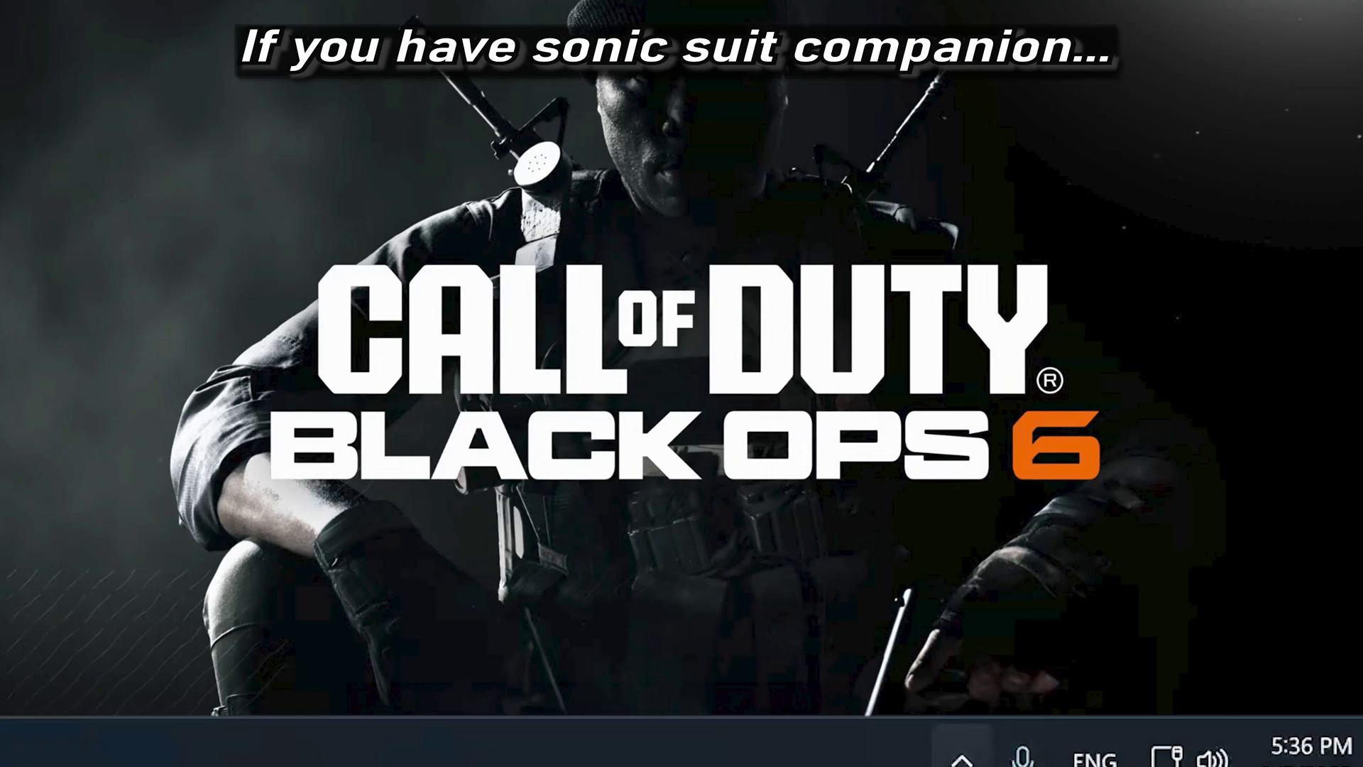
# - Exit the Sonic Studio companion from the hidden system tray icons
pyautogui.click(961, 758)
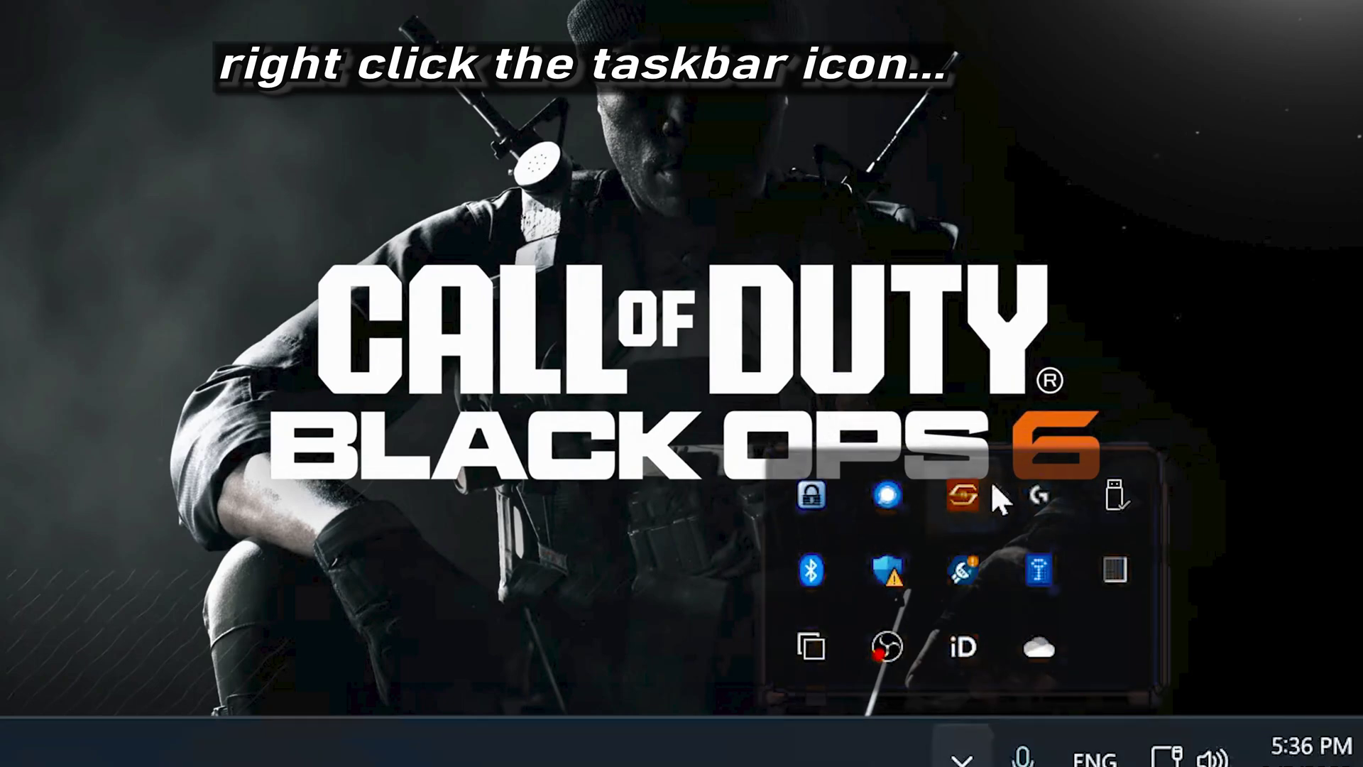
pyautogui.rightClick(960, 488)
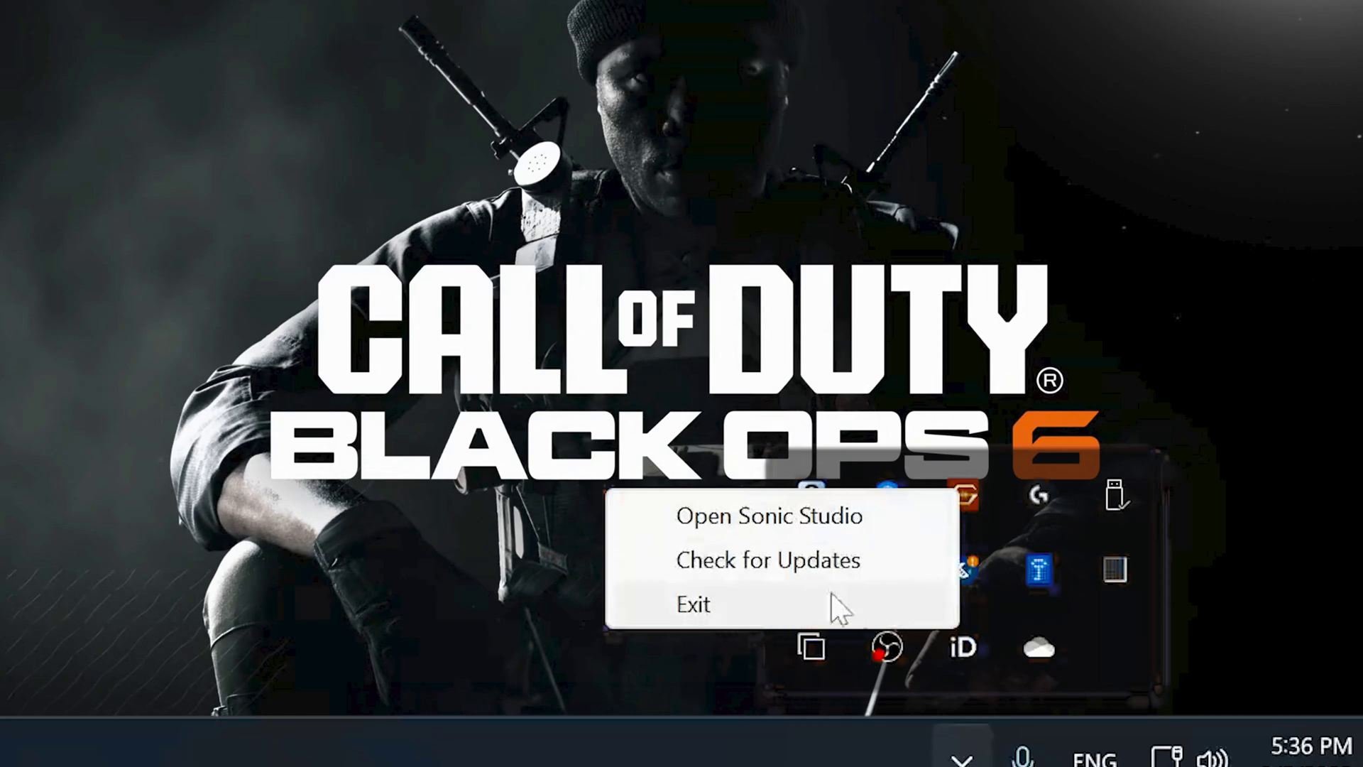
pyautogui.click(798, 604)
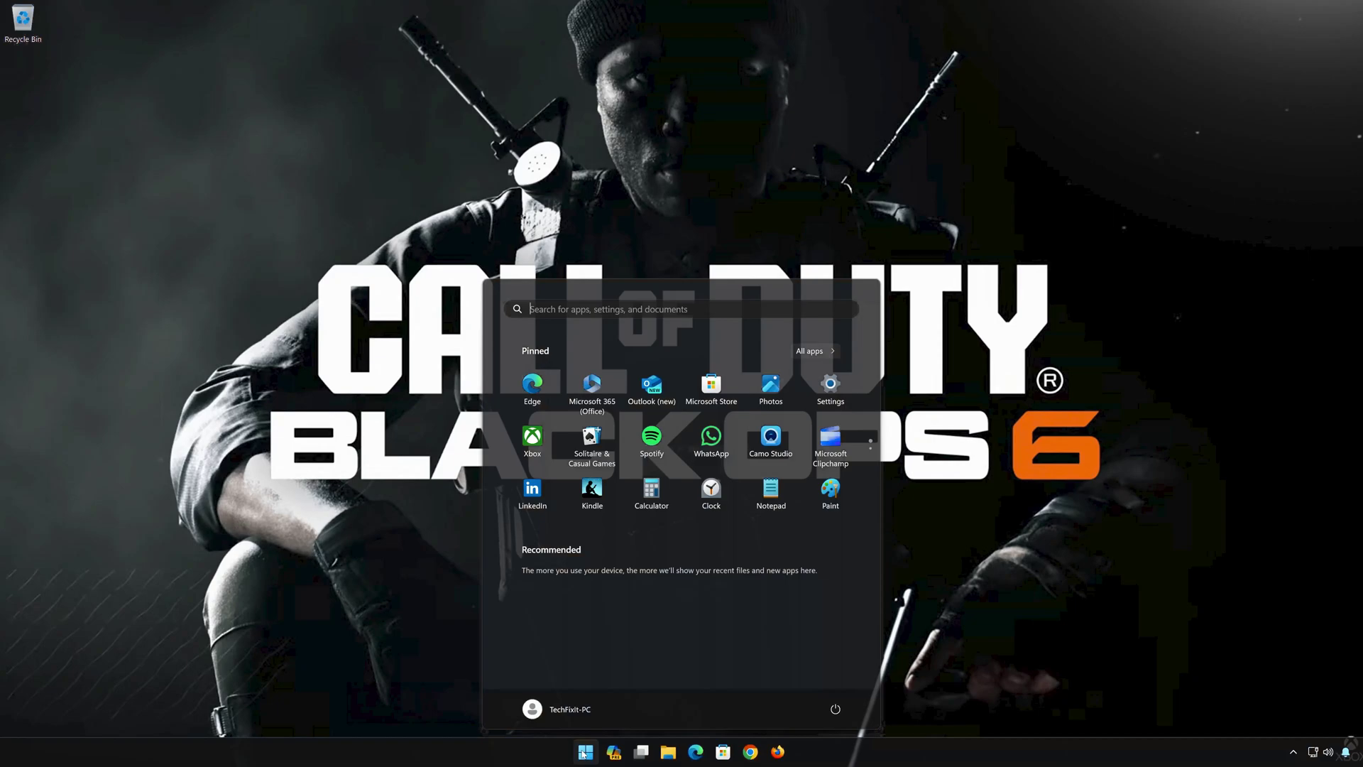
pyautogui.write('control pane')
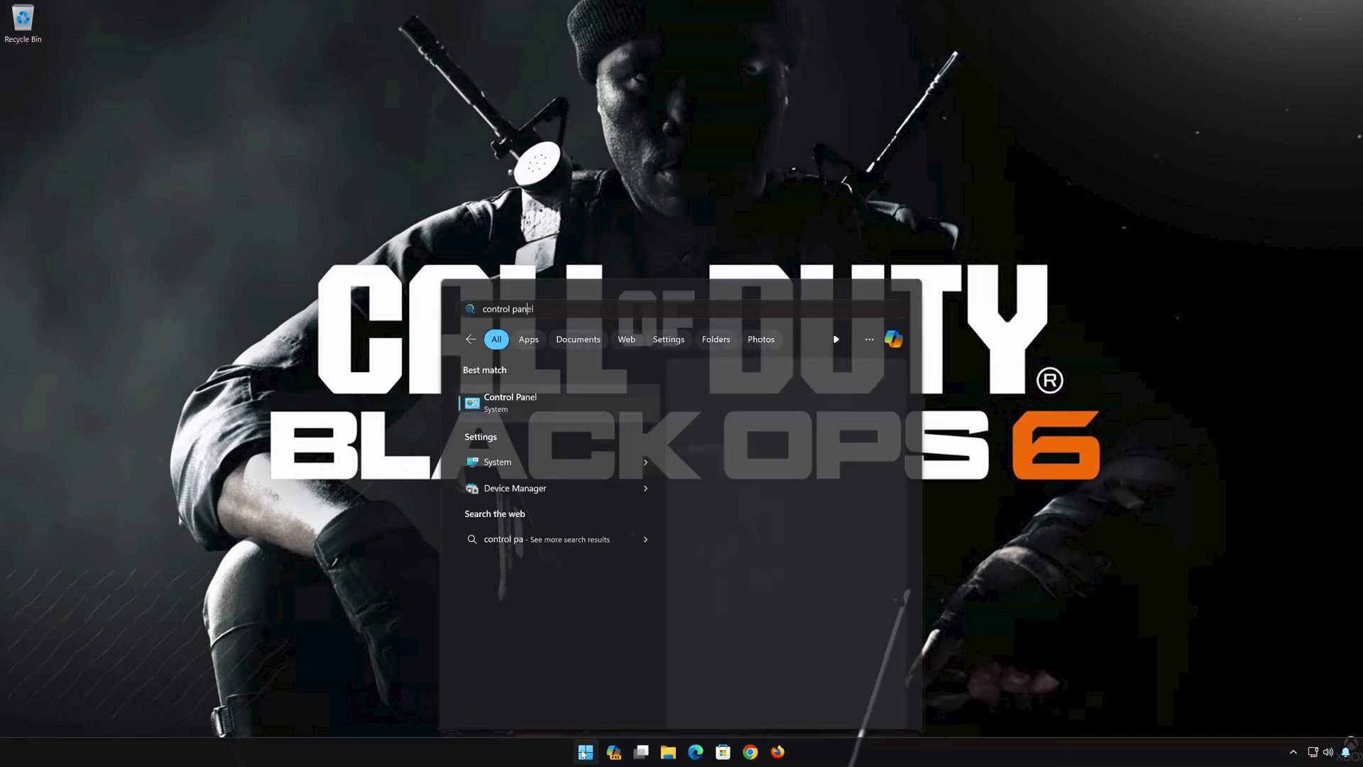
pyautogui.write('l')
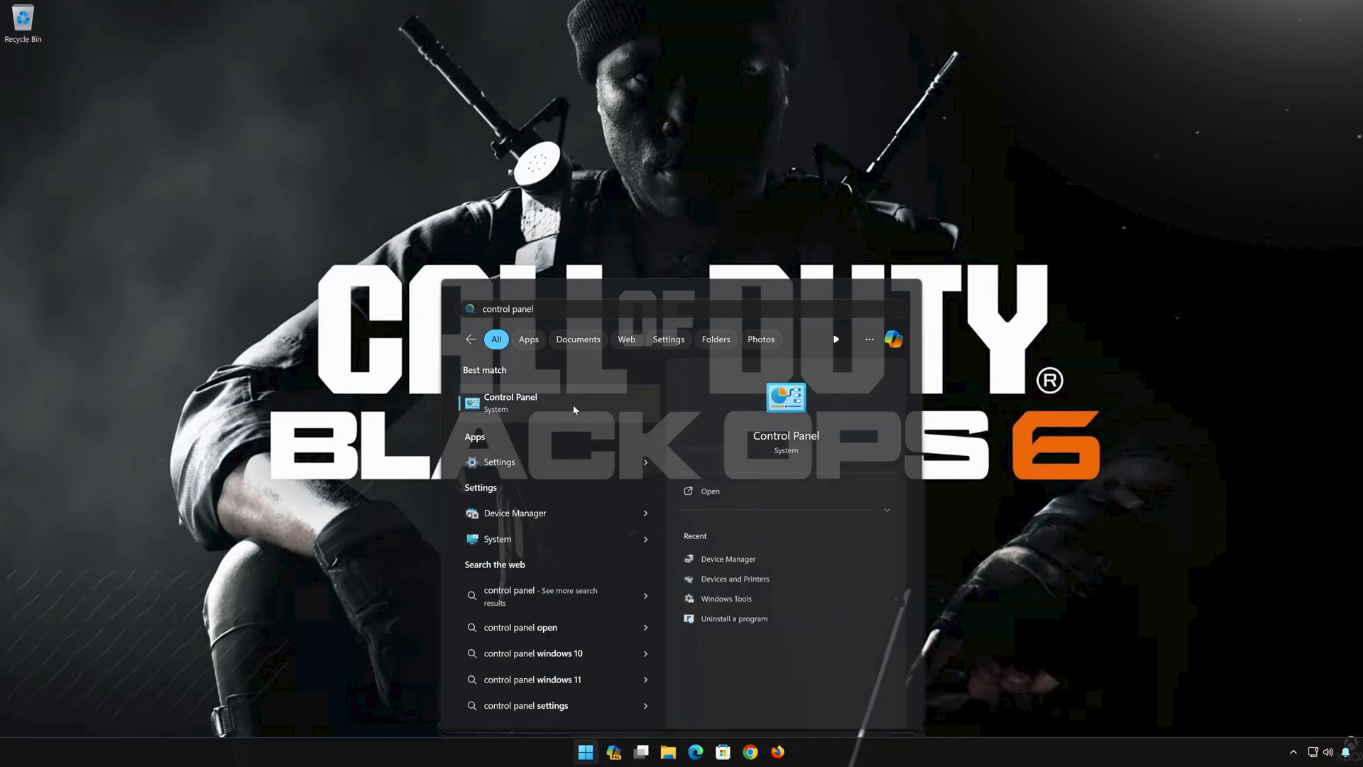
# - Open Control Panel from the search results and go to Hardware and Sound
pyautogui.click(574, 409)
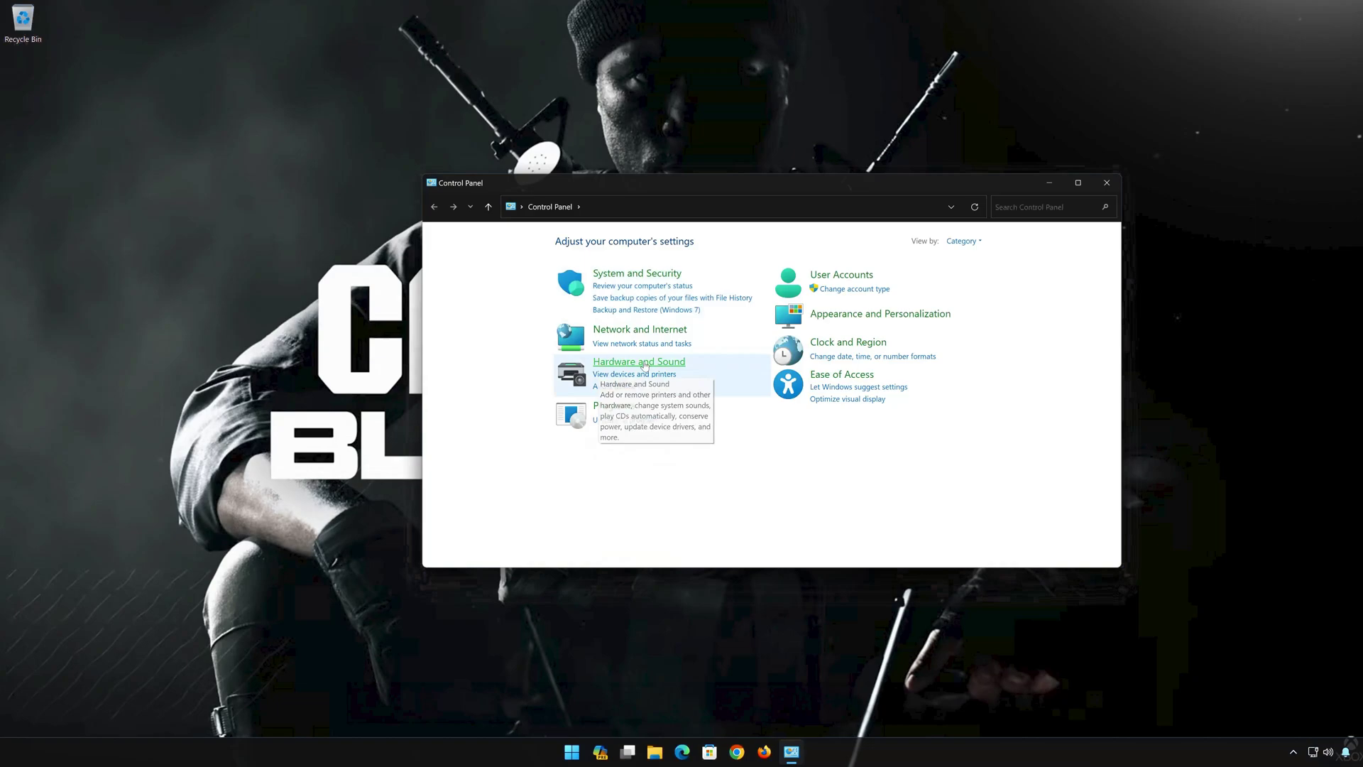
pyautogui.click(642, 364)
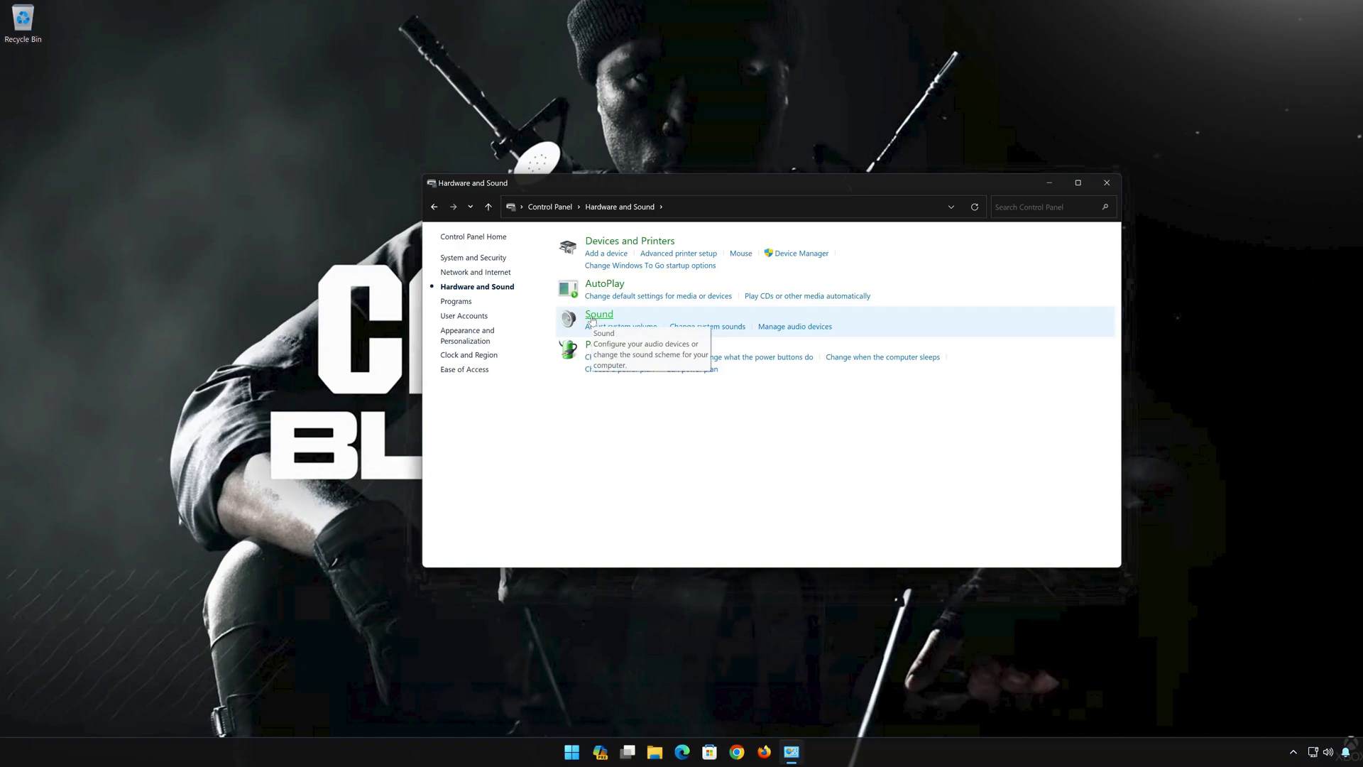
# - Open the Sound dialog, close Control Panel, and open the Speakers device Properties
pyautogui.click(590, 319)
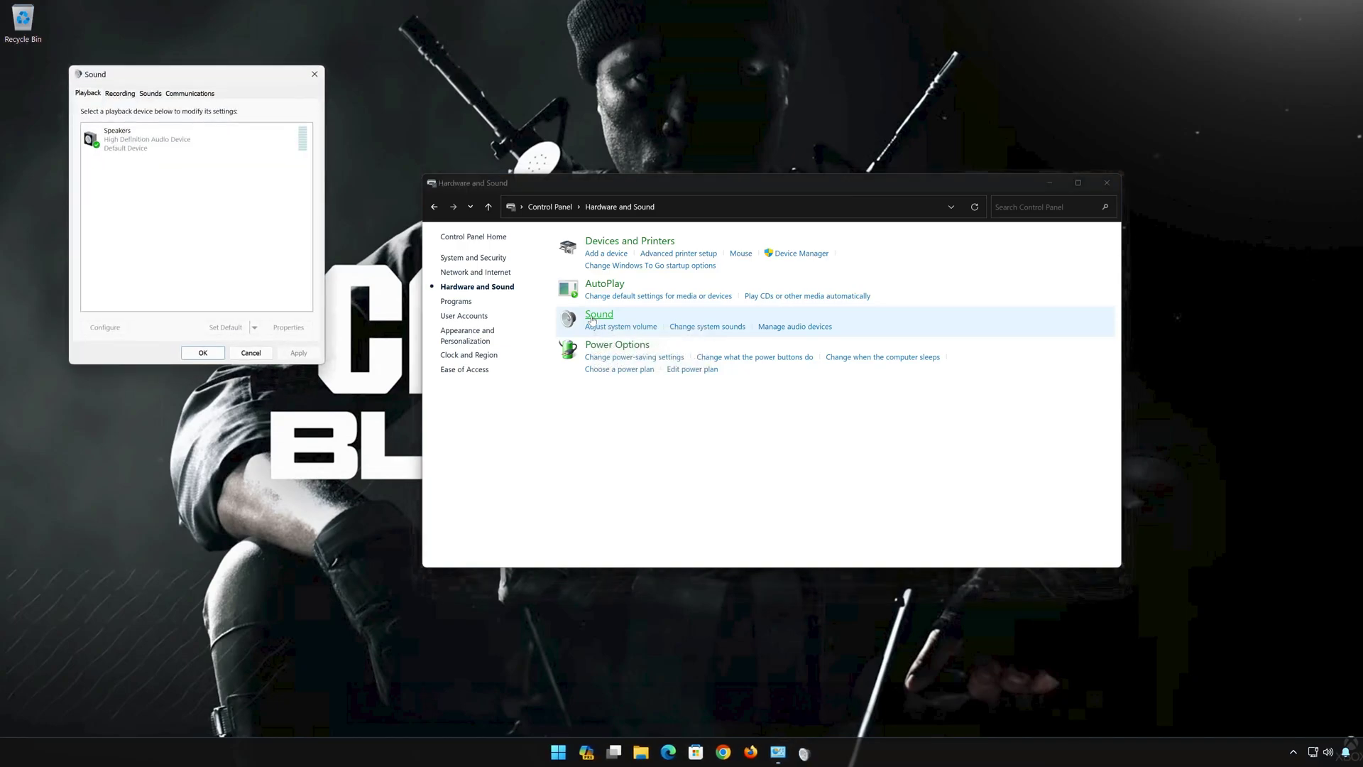
pyautogui.moveTo(244, 81); pyautogui.dragTo(808, 208)
pyautogui.click(1105, 184)
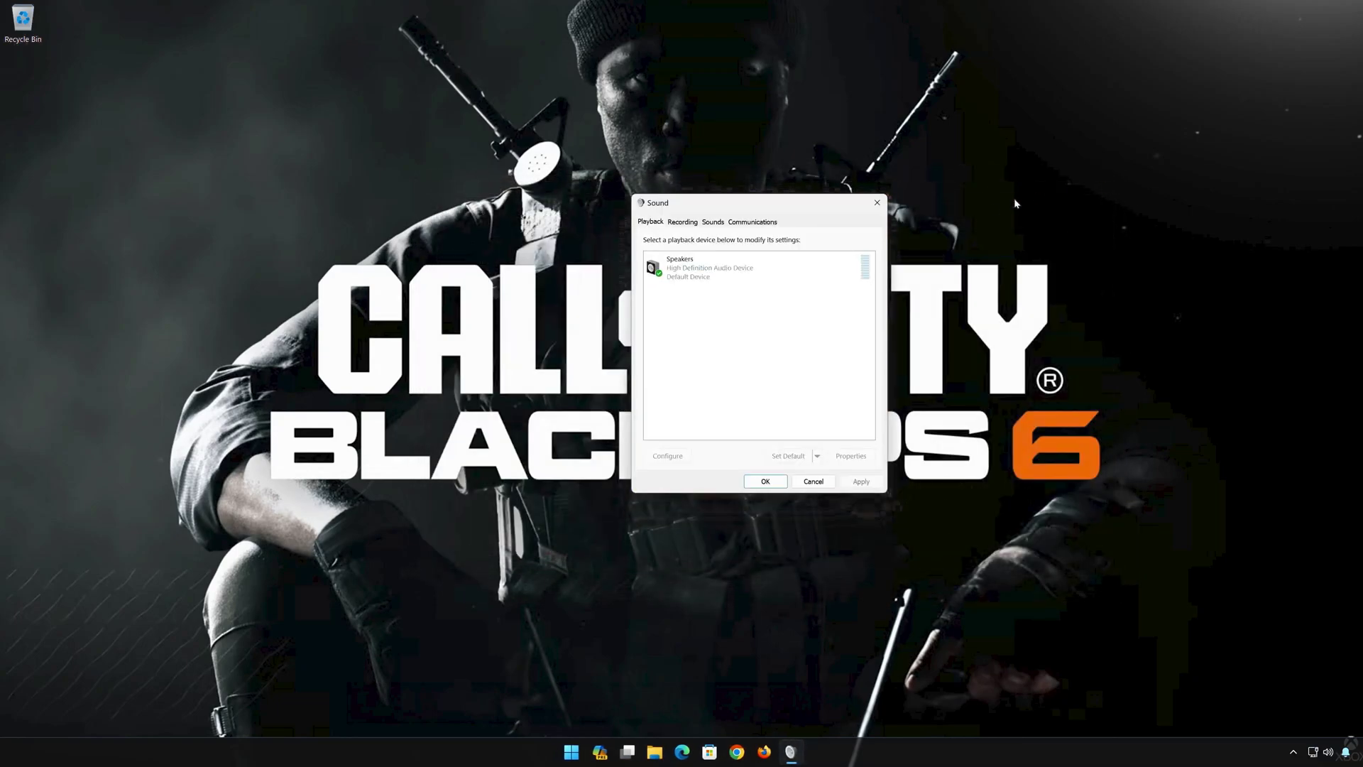
pyautogui.click(738, 259)
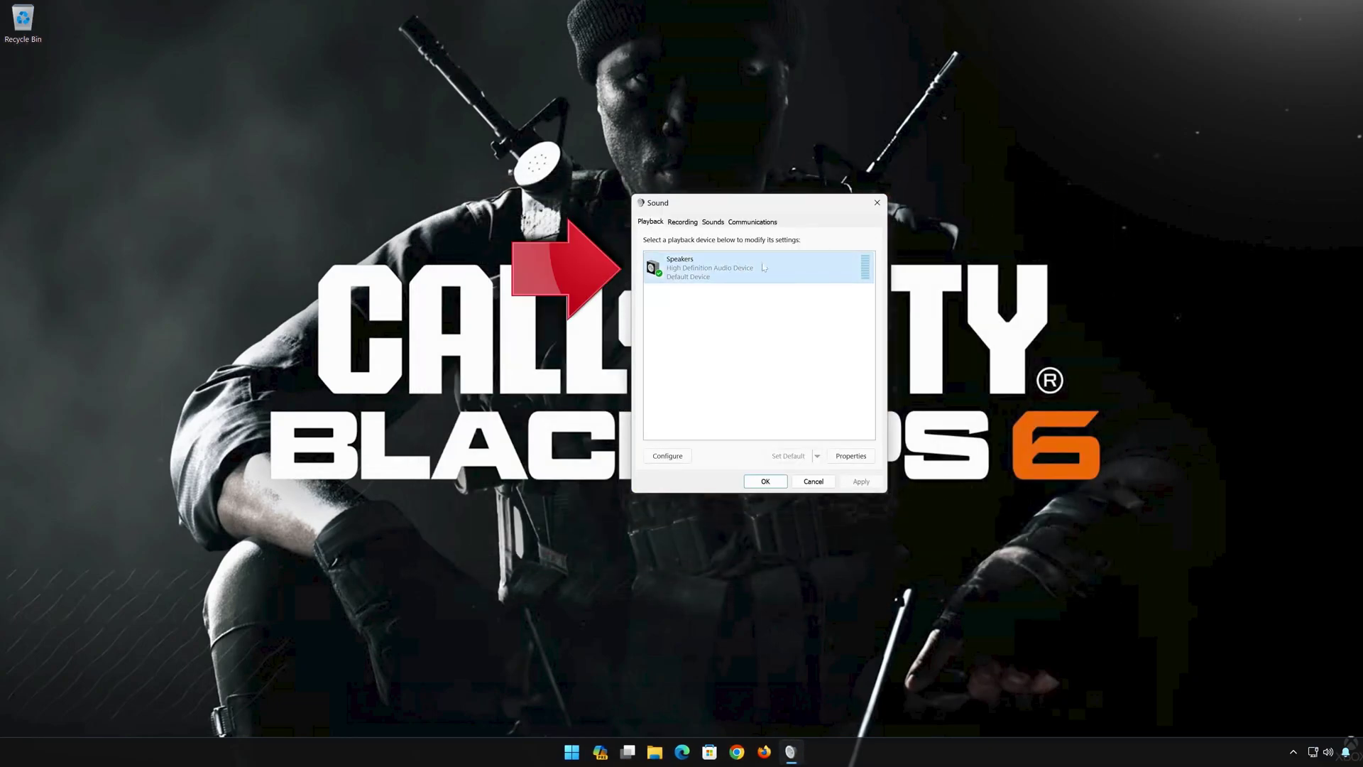
pyautogui.rightClick(716, 267)
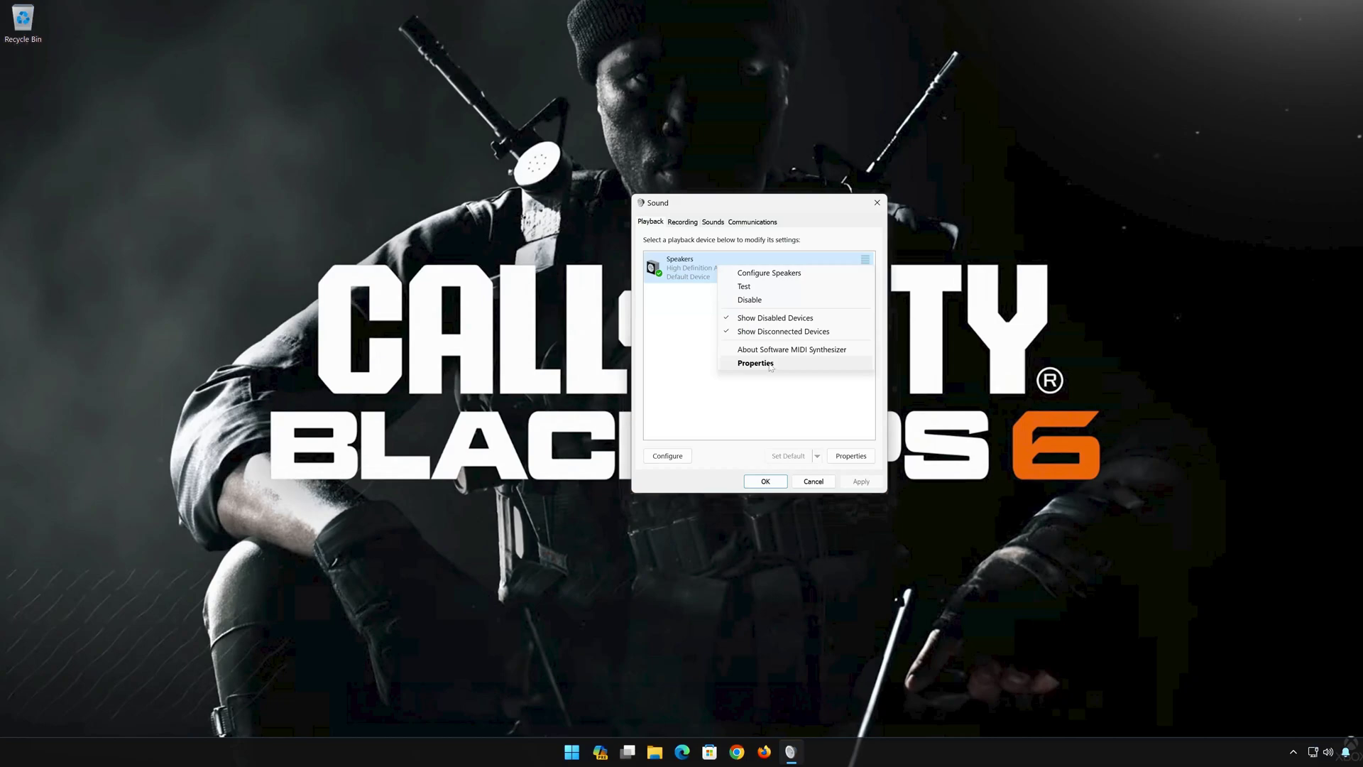
pyautogui.click(770, 363)
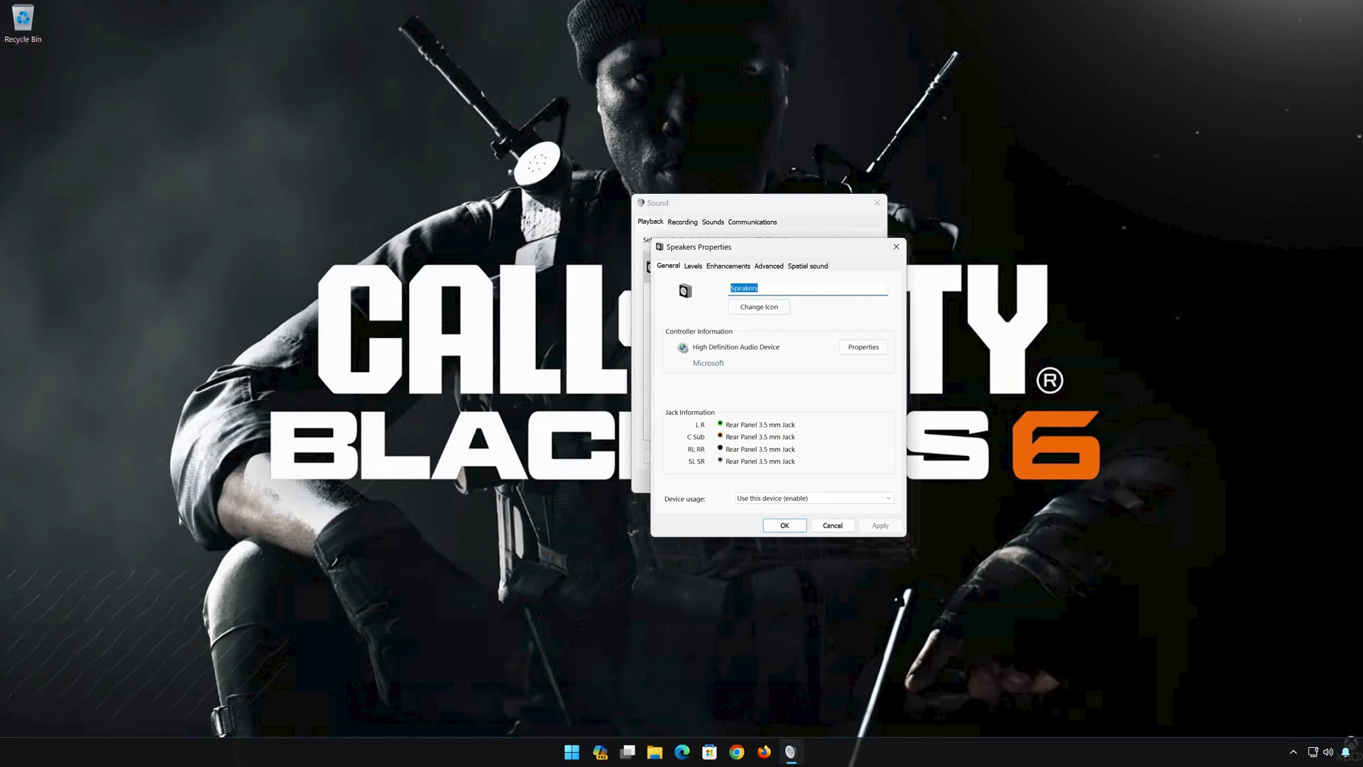
# - Set the Speakers default format to 16 bit, 44100 Hz (CD Quality), apply, and close both dialogs
pyautogui.click(769, 265)
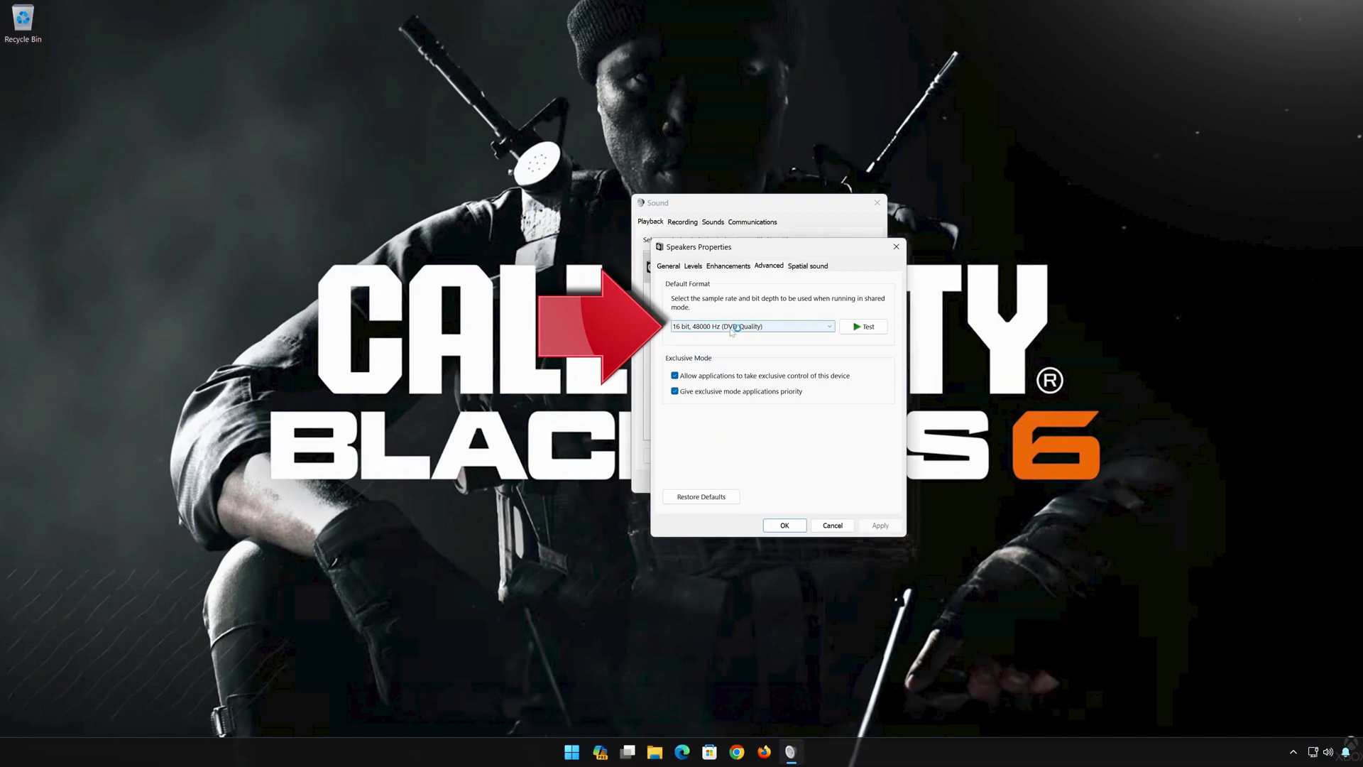
pyautogui.click(732, 329)
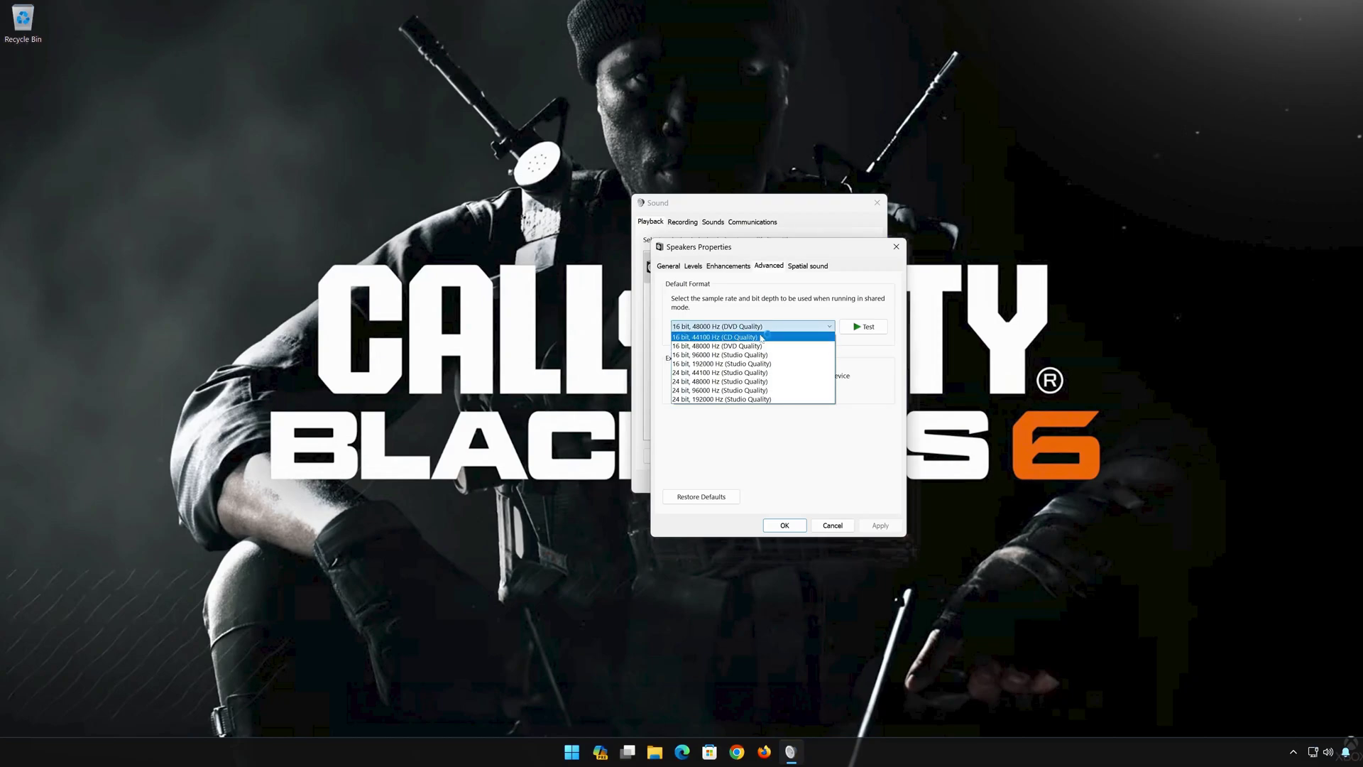
pyautogui.click(754, 337)
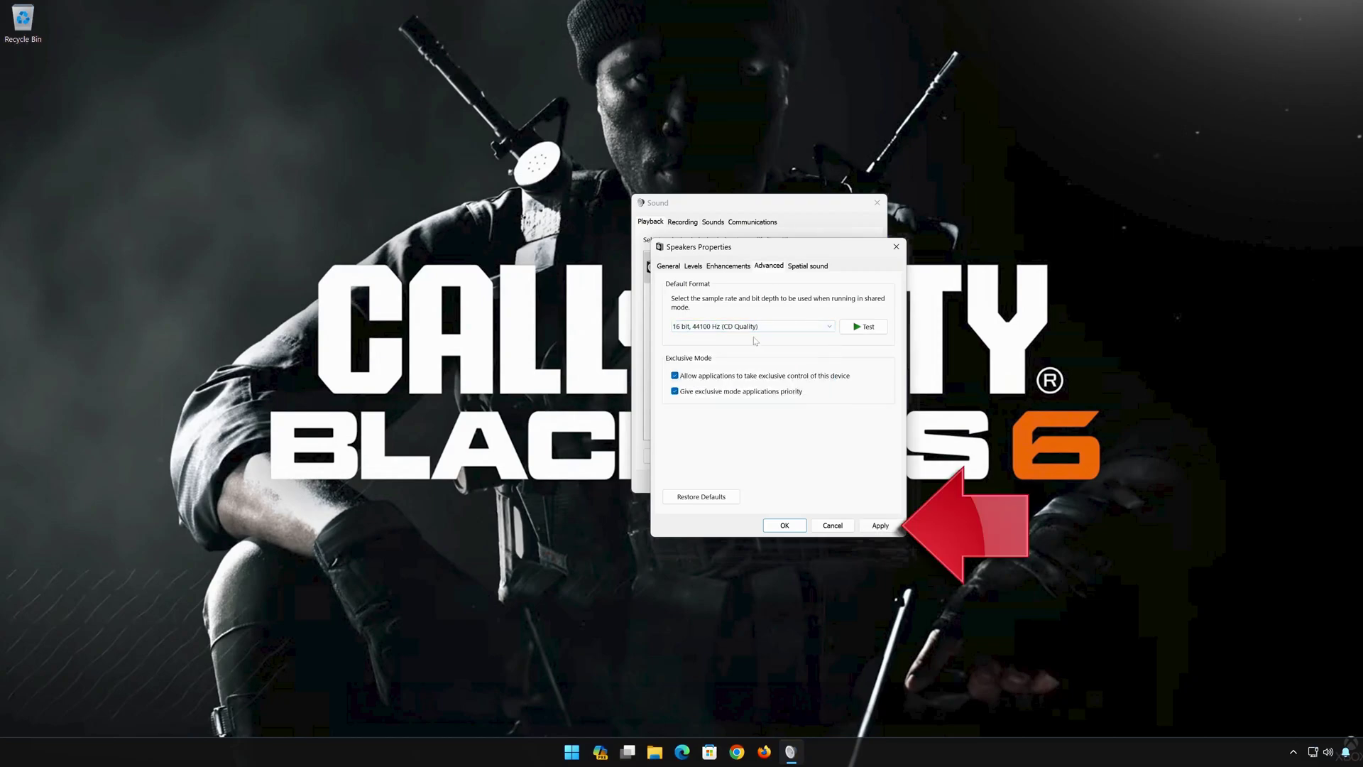
pyautogui.click(879, 525)
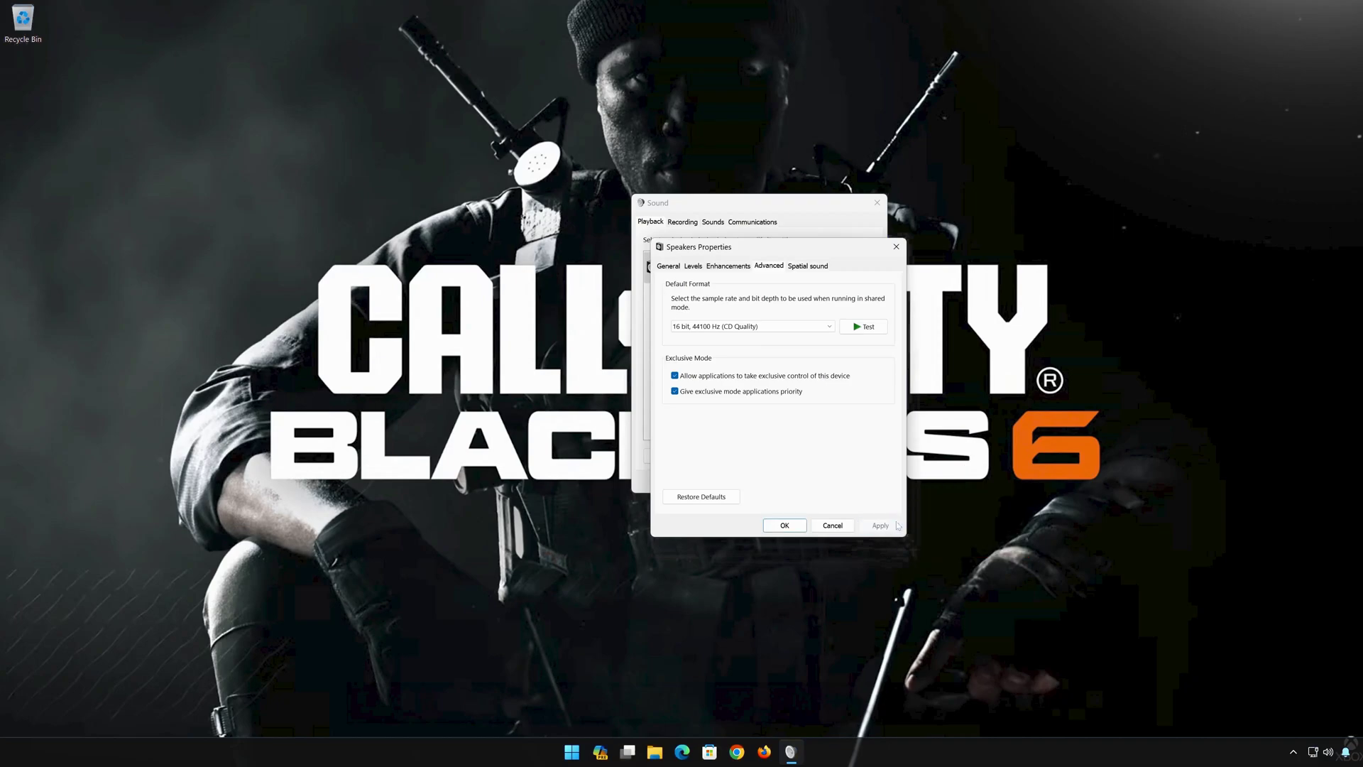
pyautogui.click(785, 525)
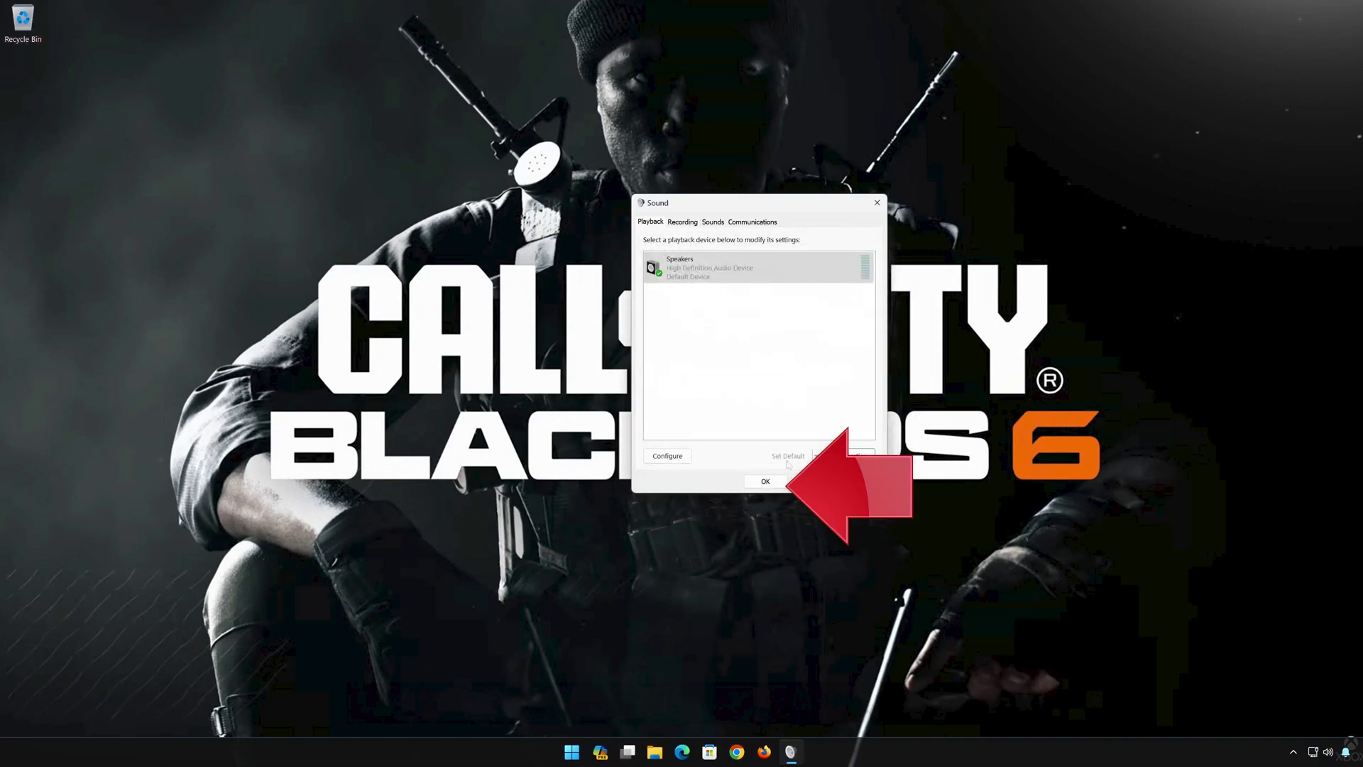
pyautogui.click(764, 482)
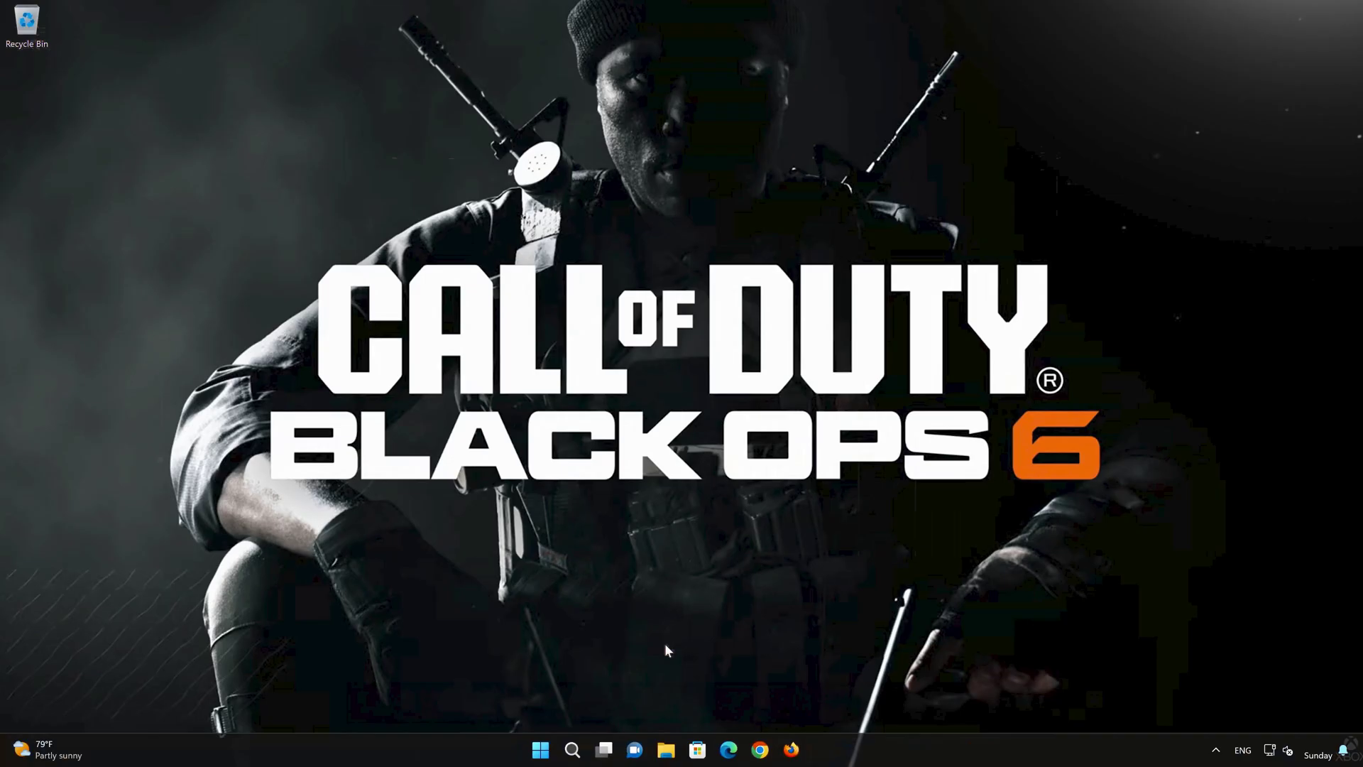
# - Launch Settings from the Start menu and go to the System page
pyautogui.click(558, 748)
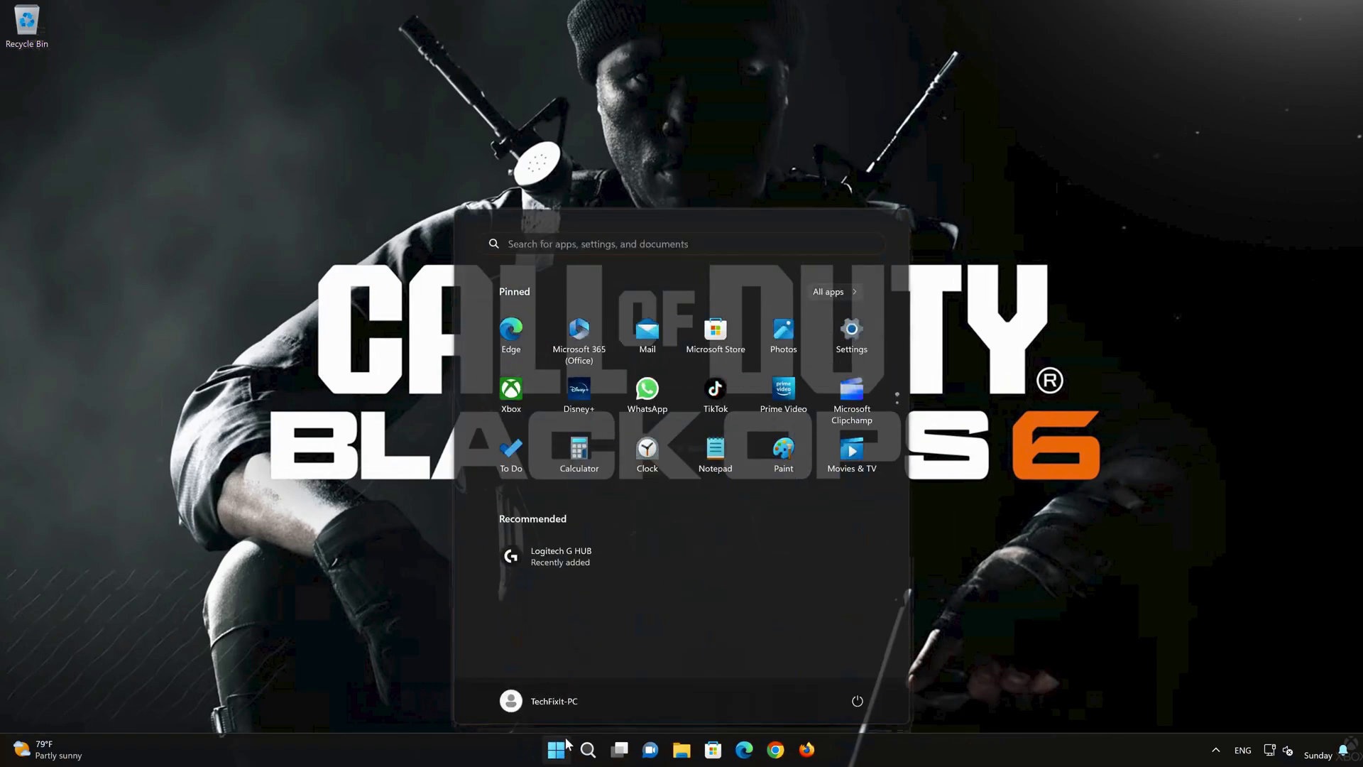
pyautogui.click(851, 333)
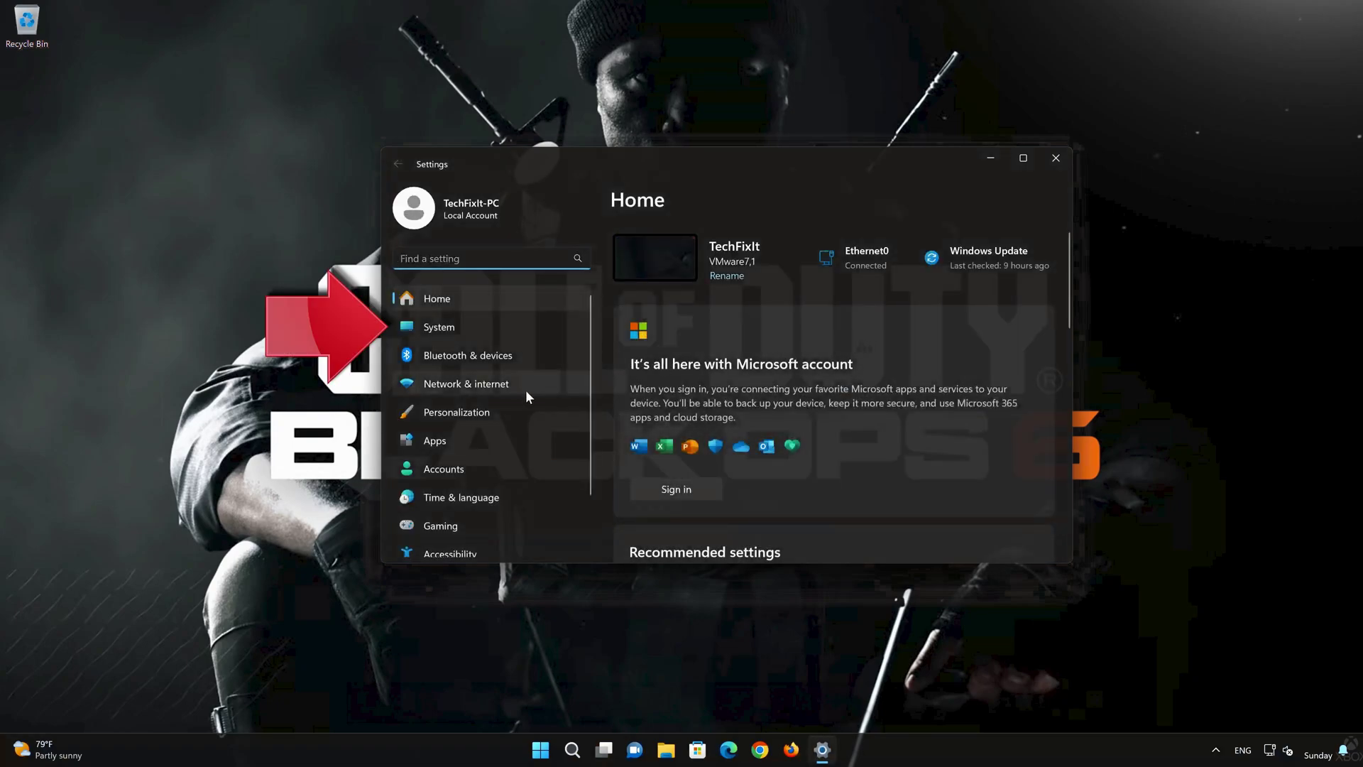
pyautogui.click(482, 328)
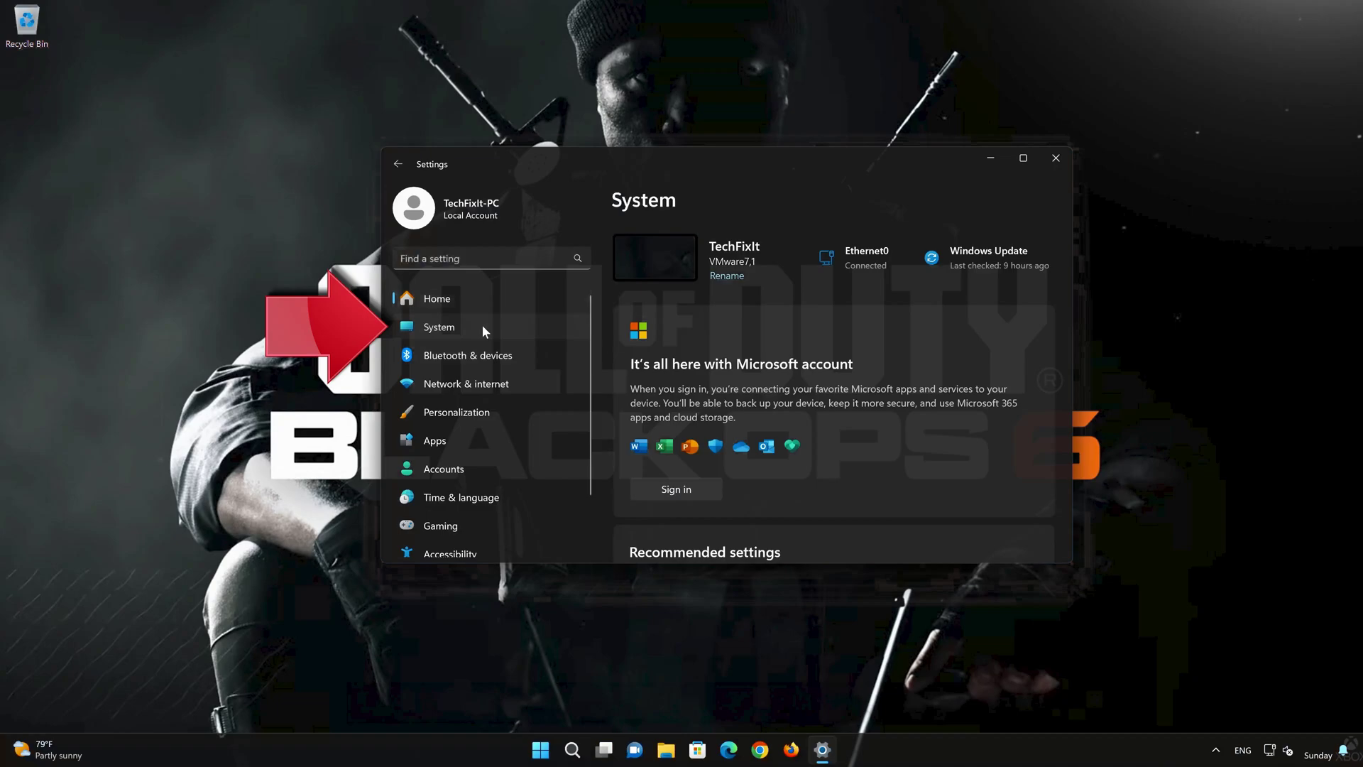
pyautogui.scroll(-3, 808, 419)
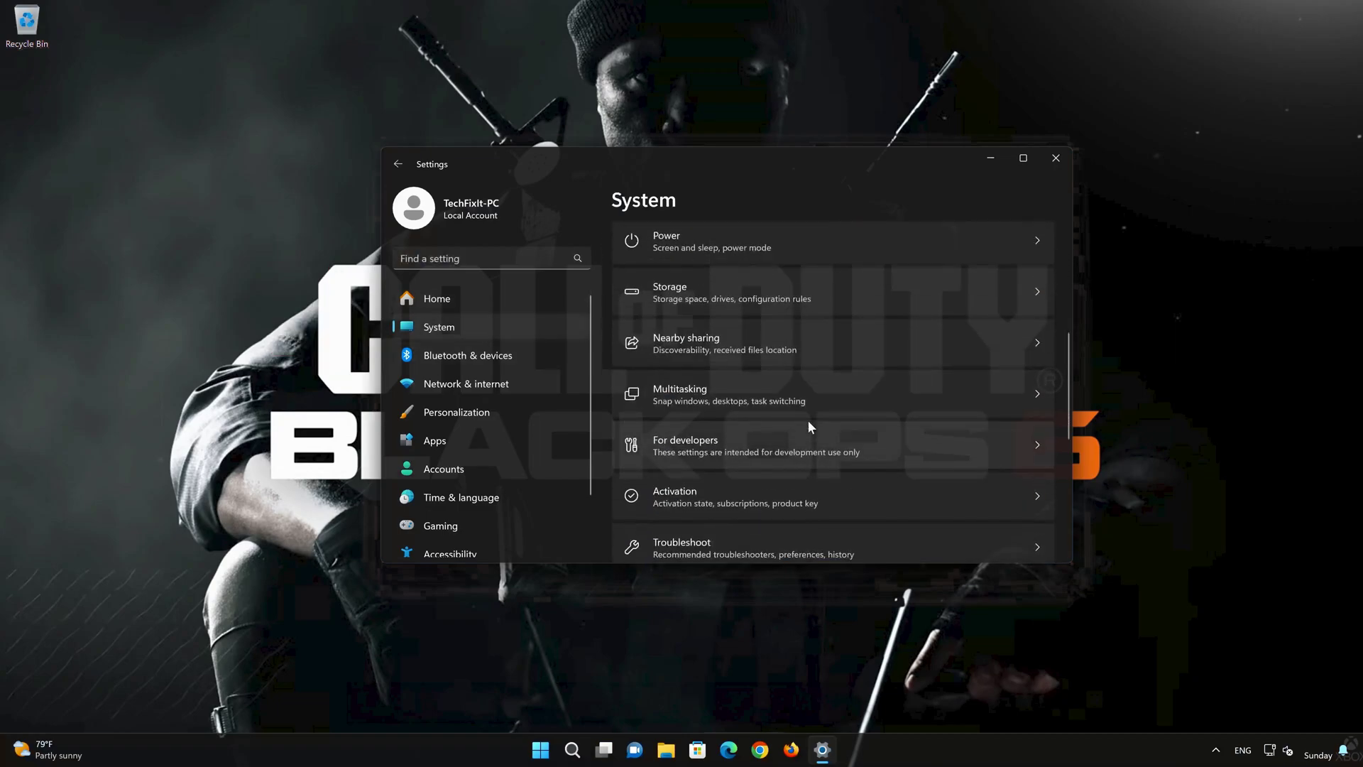
pyautogui.scroll(-2, 807, 420)
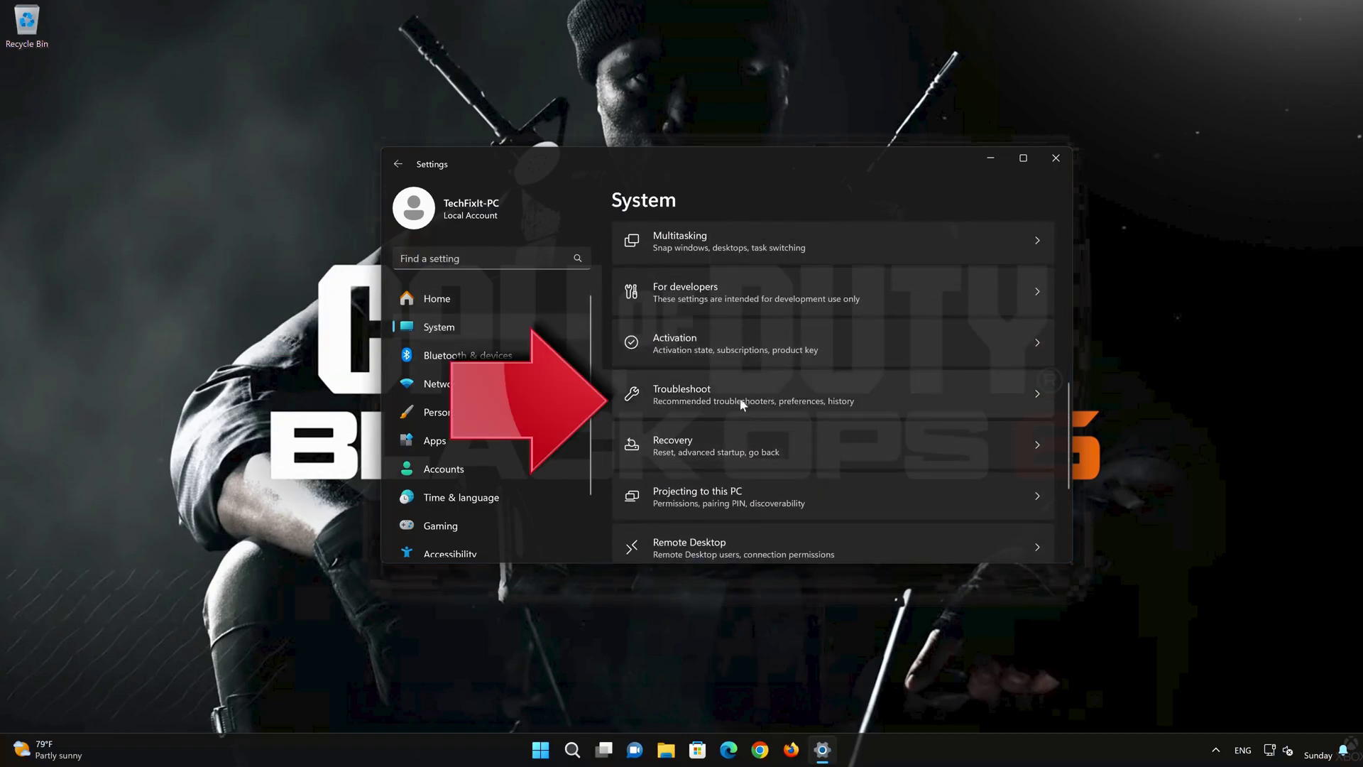
pyautogui.scroll(-1, 703, 403)
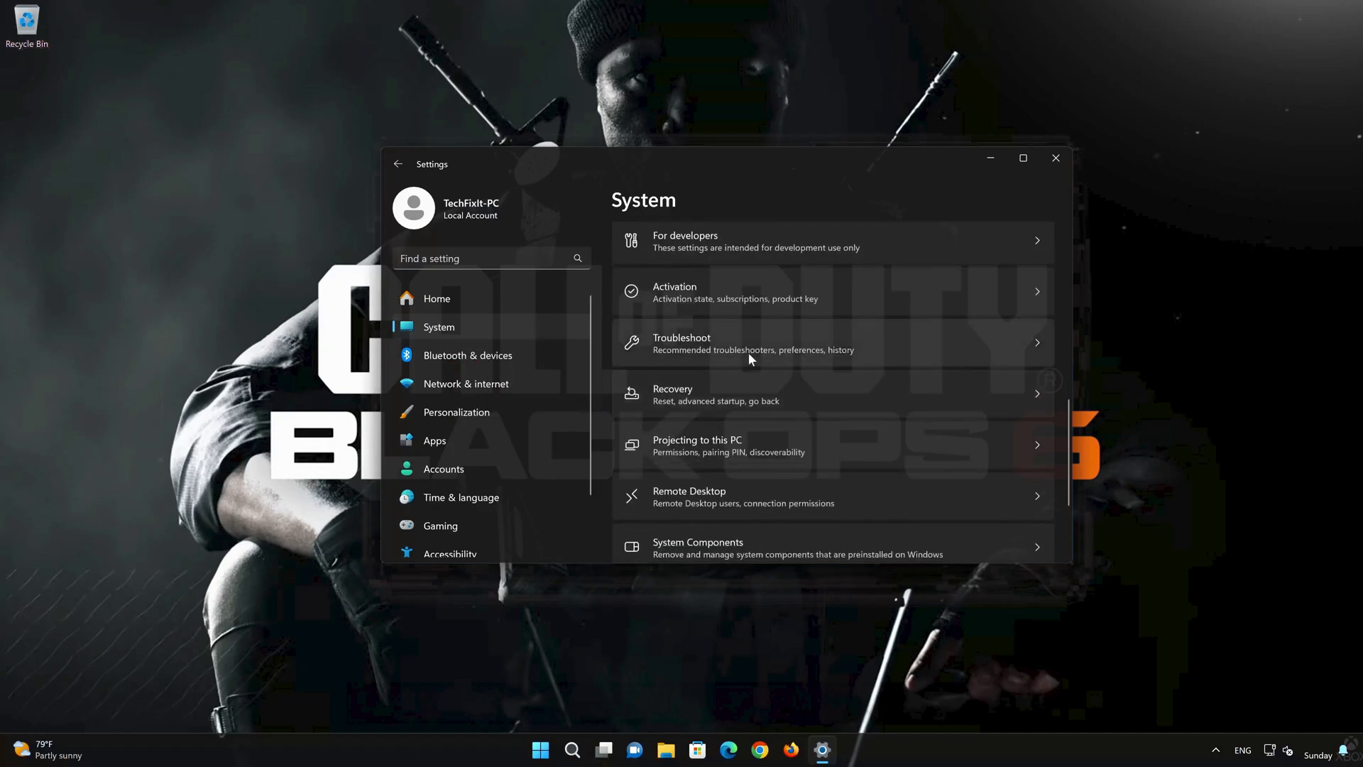
# - Go to System's Troubleshoot page, then the Other troubleshooters list
pyautogui.click(749, 353)
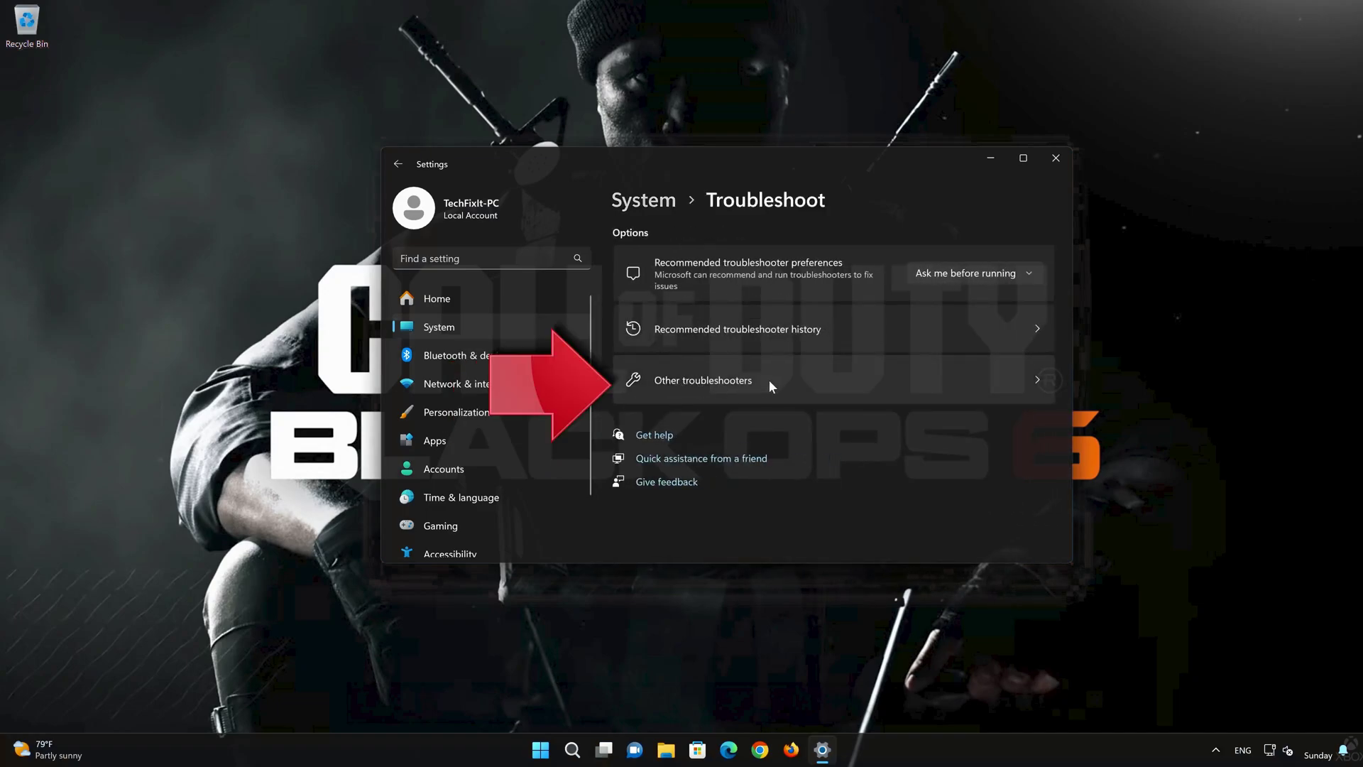
pyautogui.click(732, 387)
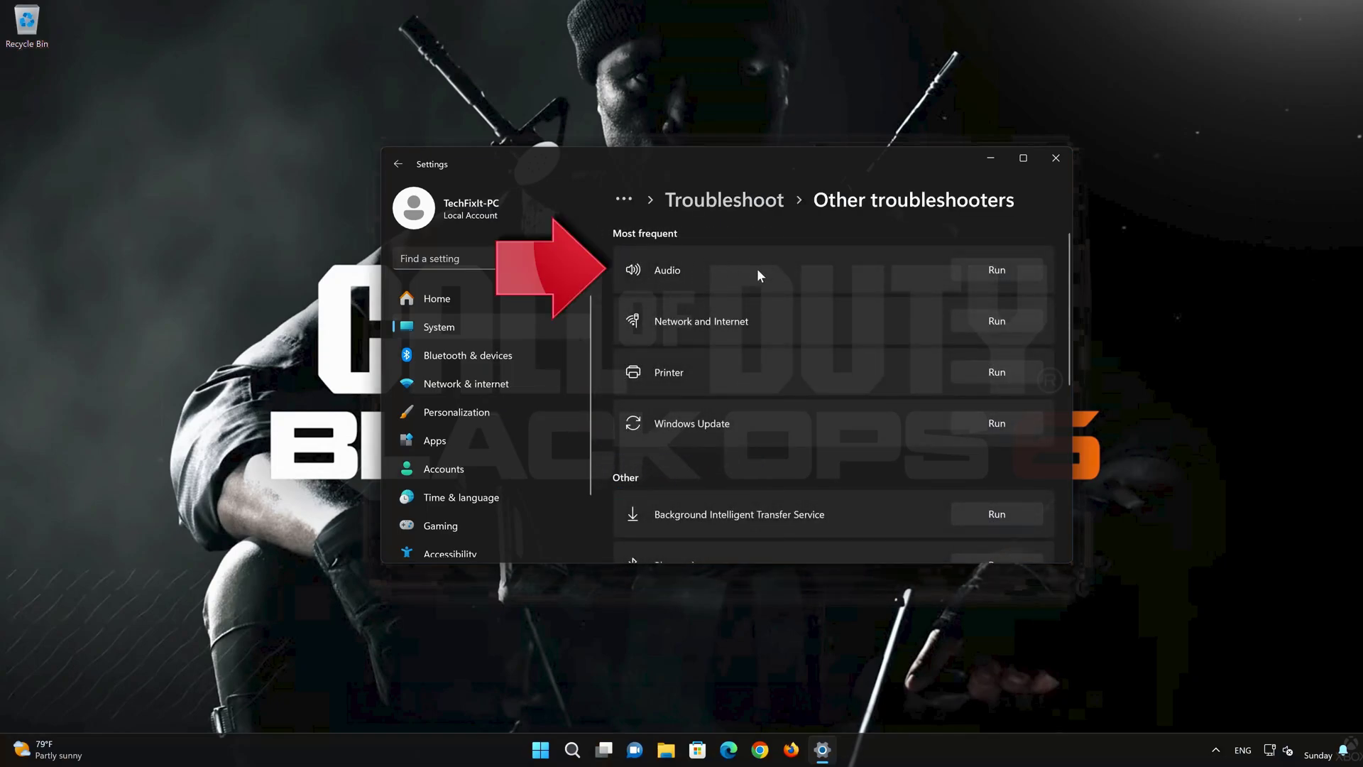
# - Run the Audio troubleshooter, approve diagnostics and the audio service restart, confirm the fix, close Get Help
pyautogui.click(997, 270)
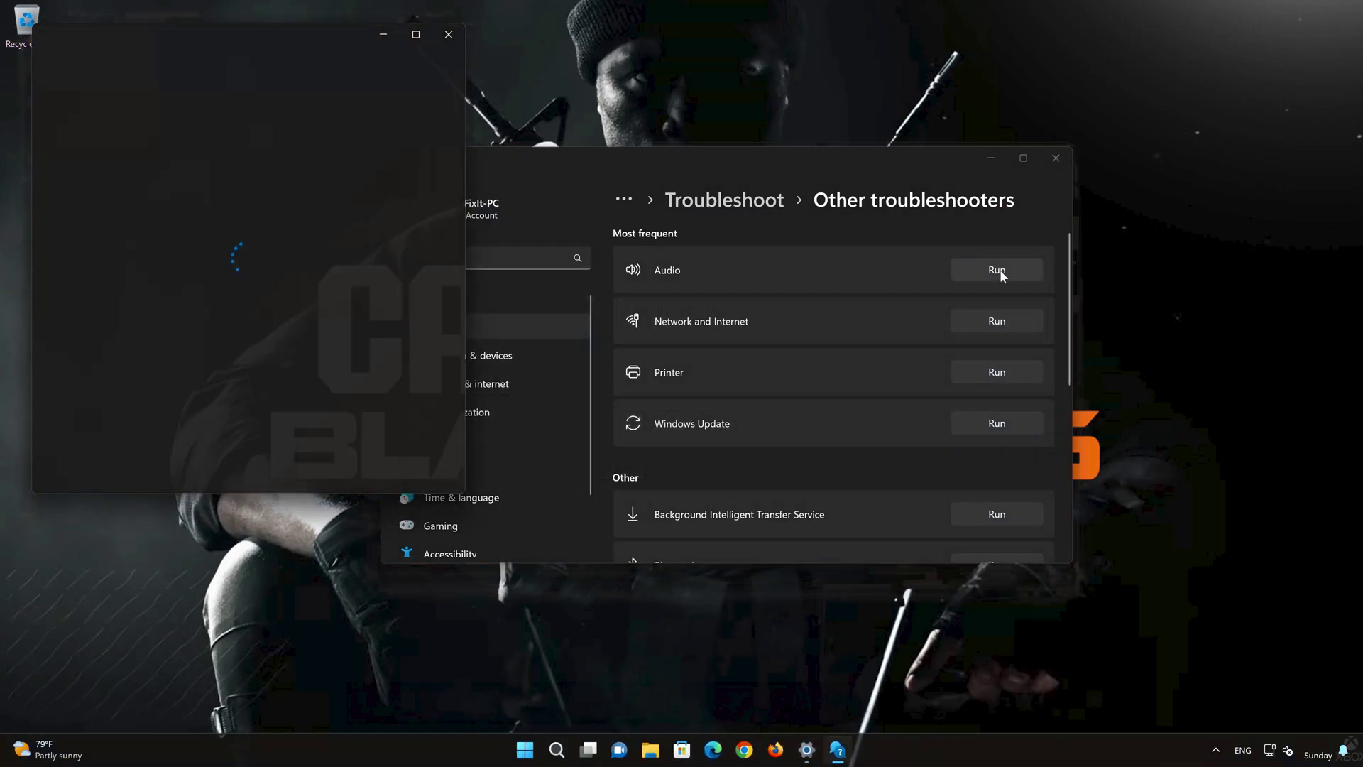
pyautogui.moveTo(343, 40); pyautogui.dragTo(752, 127)
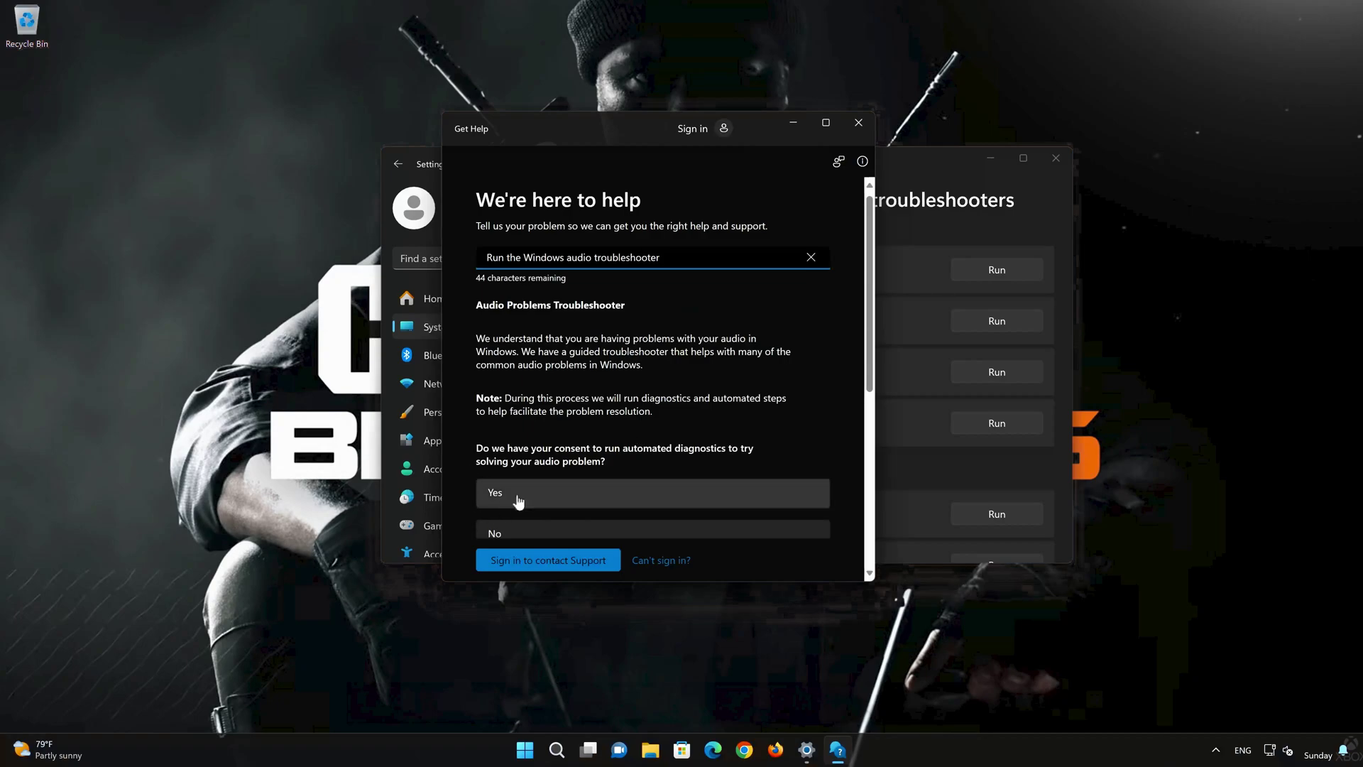
pyautogui.click(569, 504)
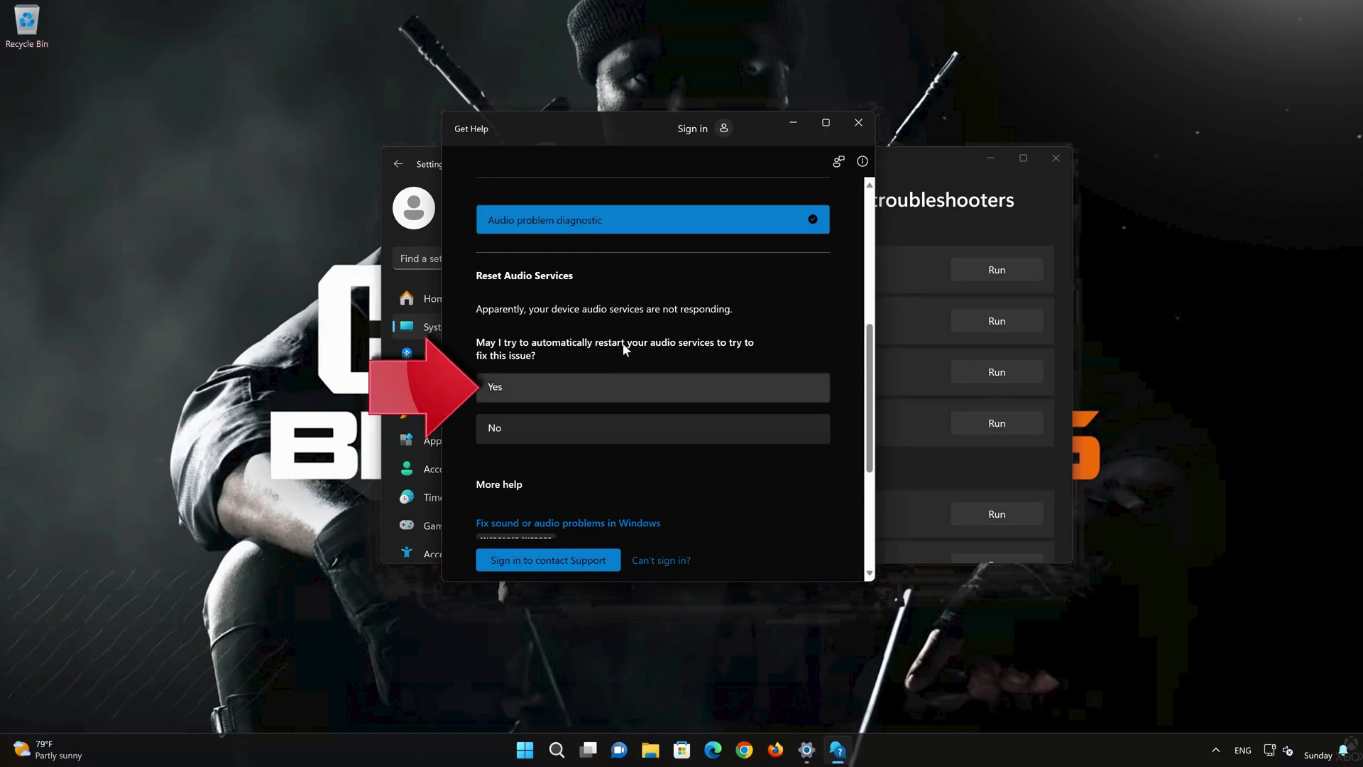
pyautogui.click(591, 391)
pyautogui.click(599, 396)
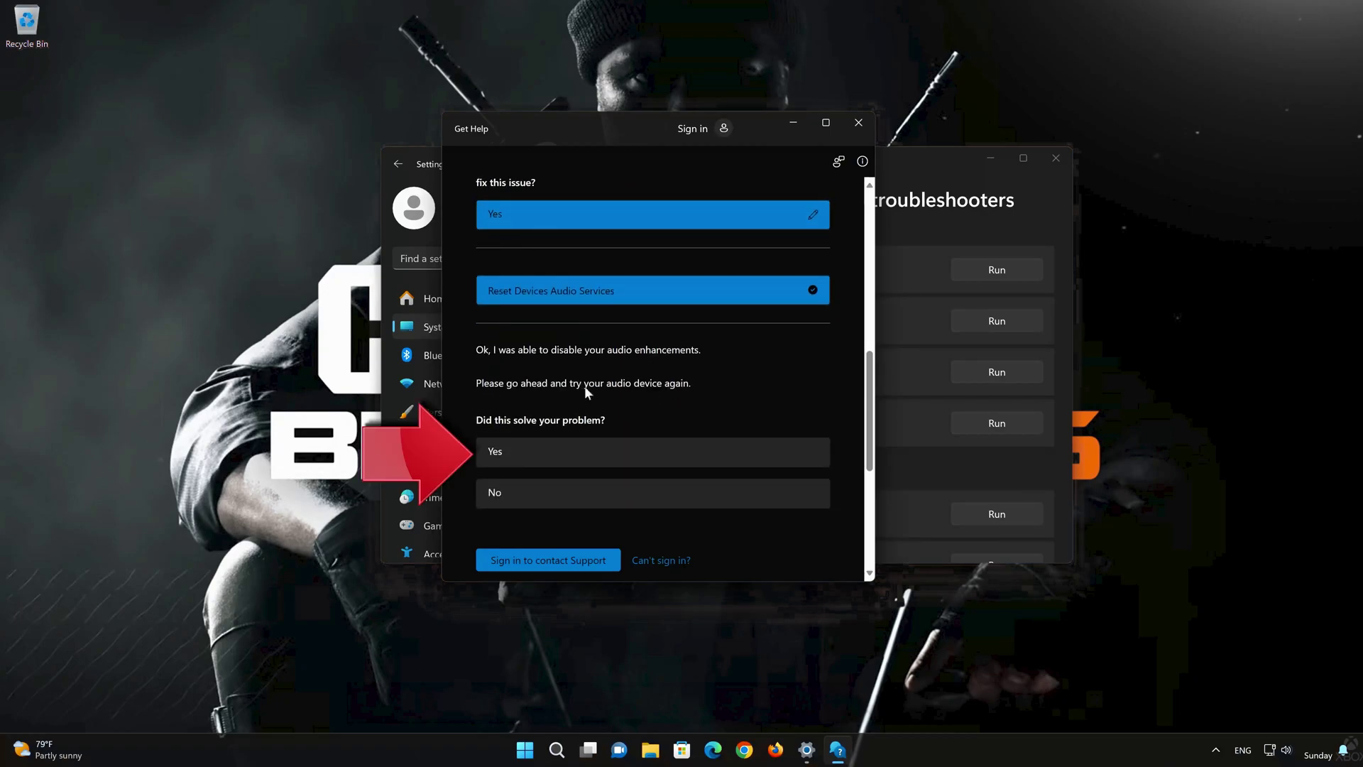
pyautogui.click(587, 455)
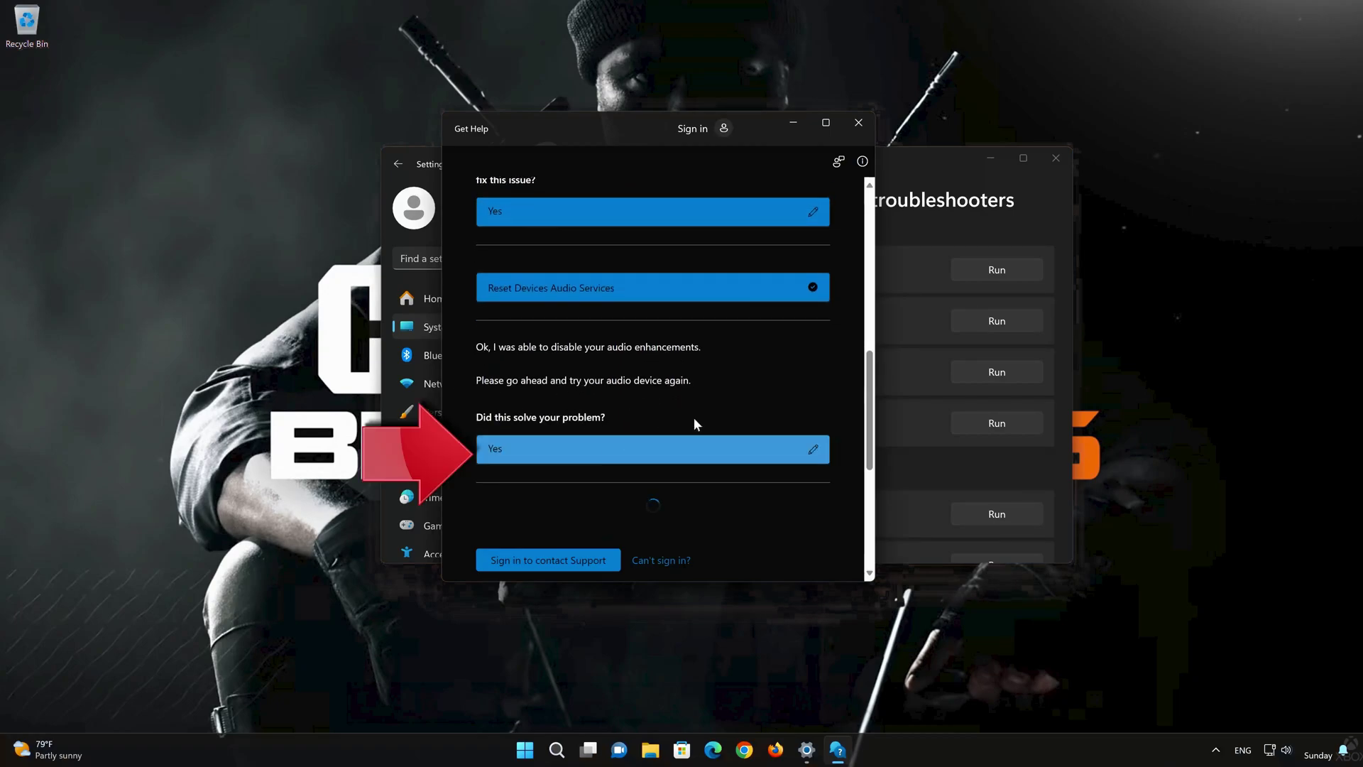
pyautogui.click(858, 122)
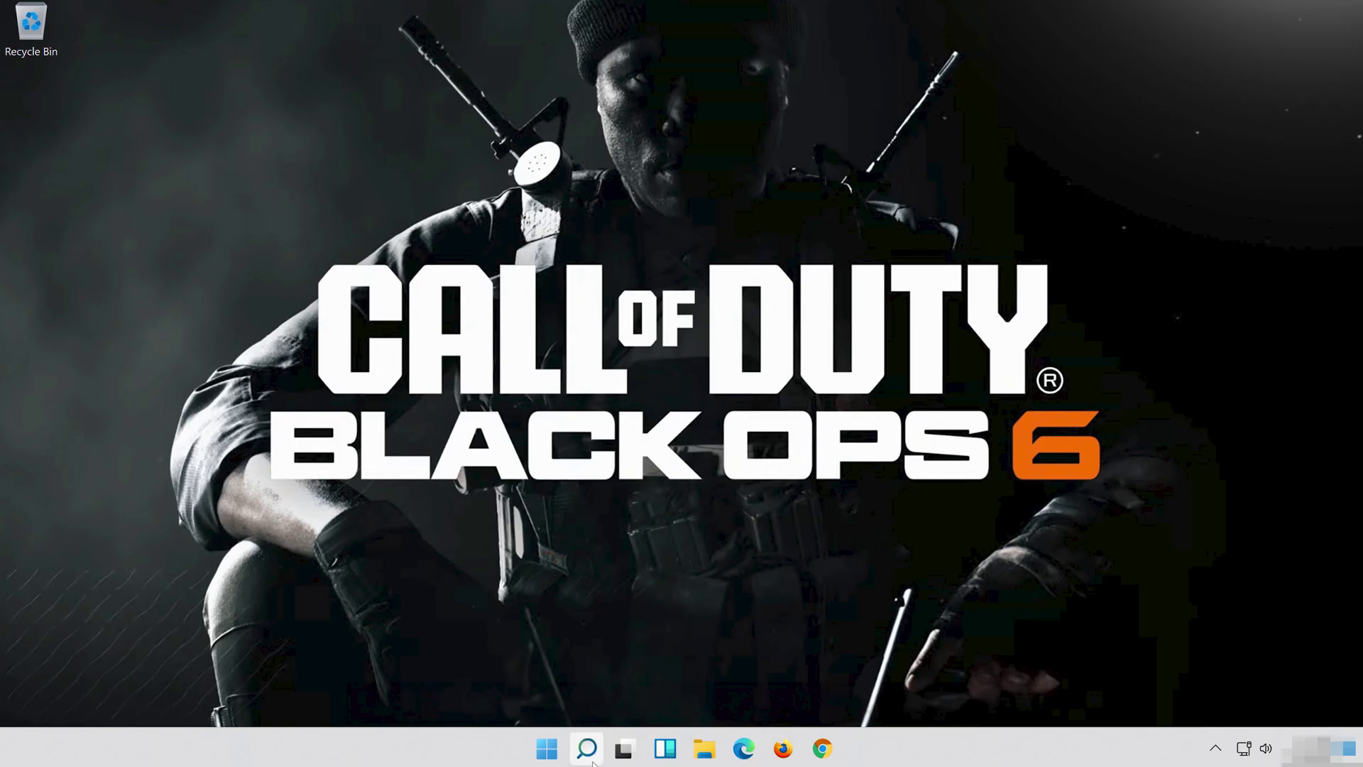
# - Reopen Control Panel through Windows search and go to Hardware and Sound
pyautogui.click(587, 749)
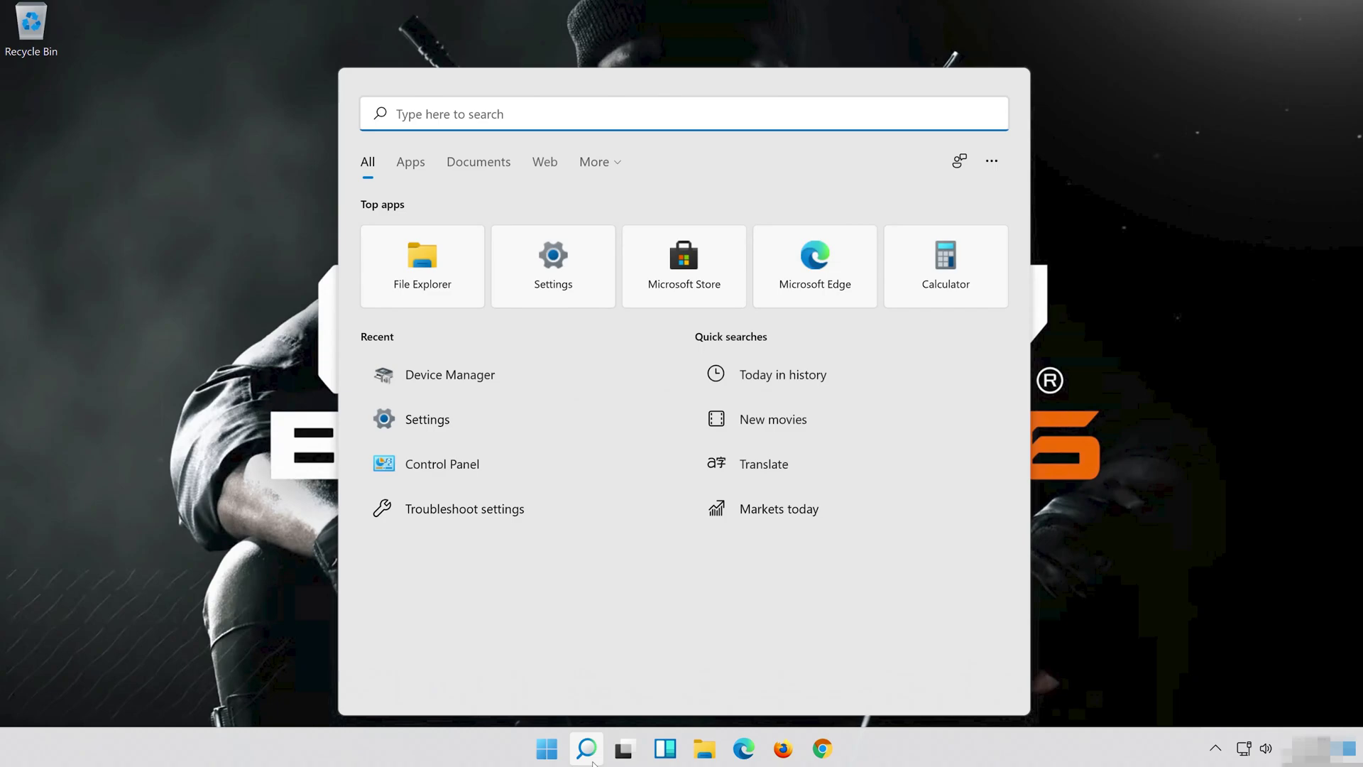
pyautogui.write('contr')
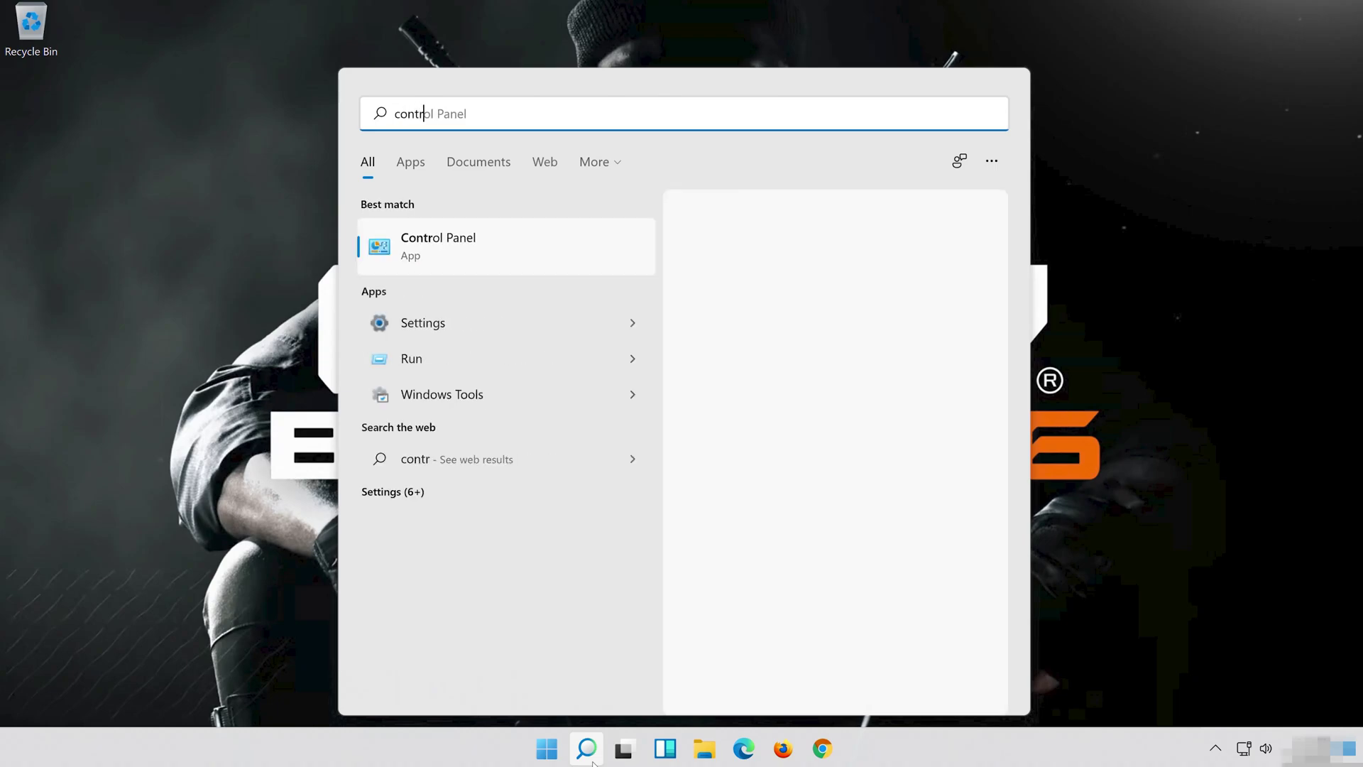
pyautogui.write('ol pane')
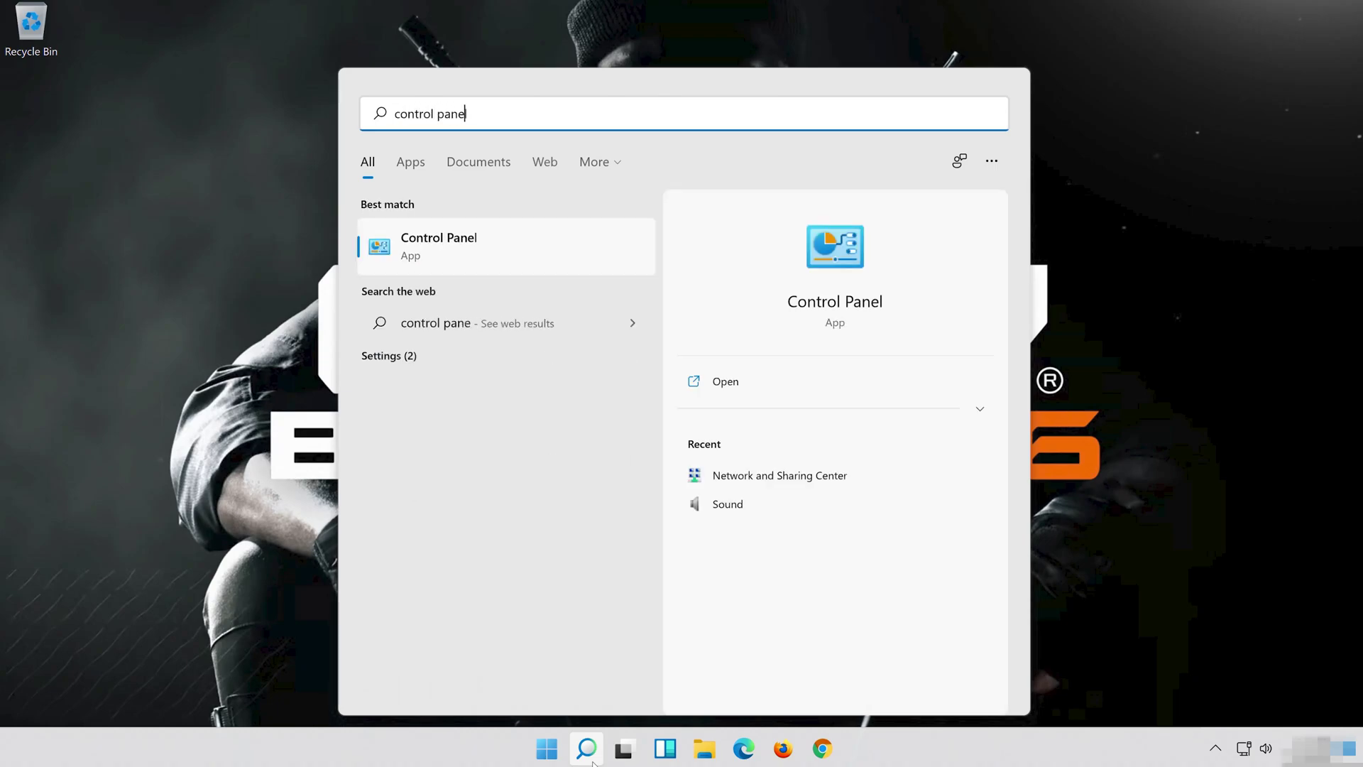
pyautogui.write('l')
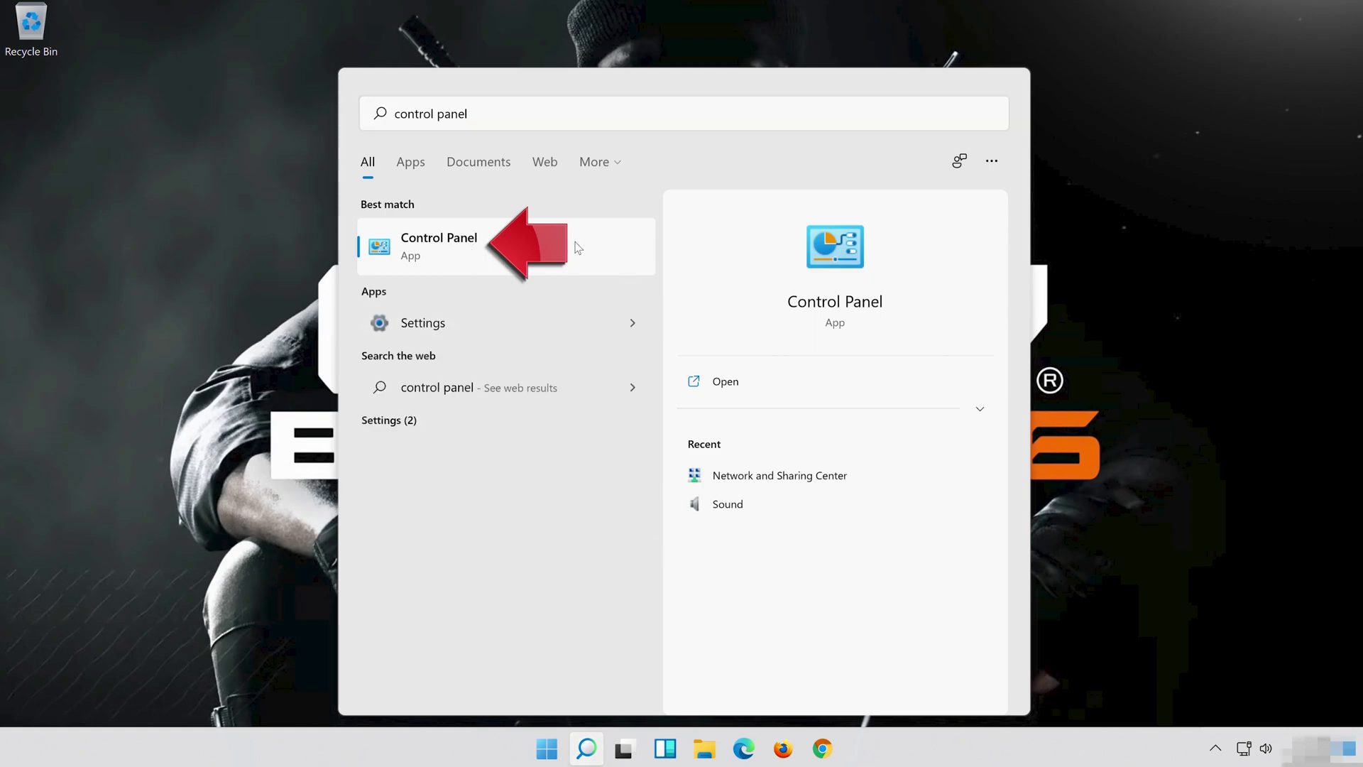
pyautogui.click(575, 247)
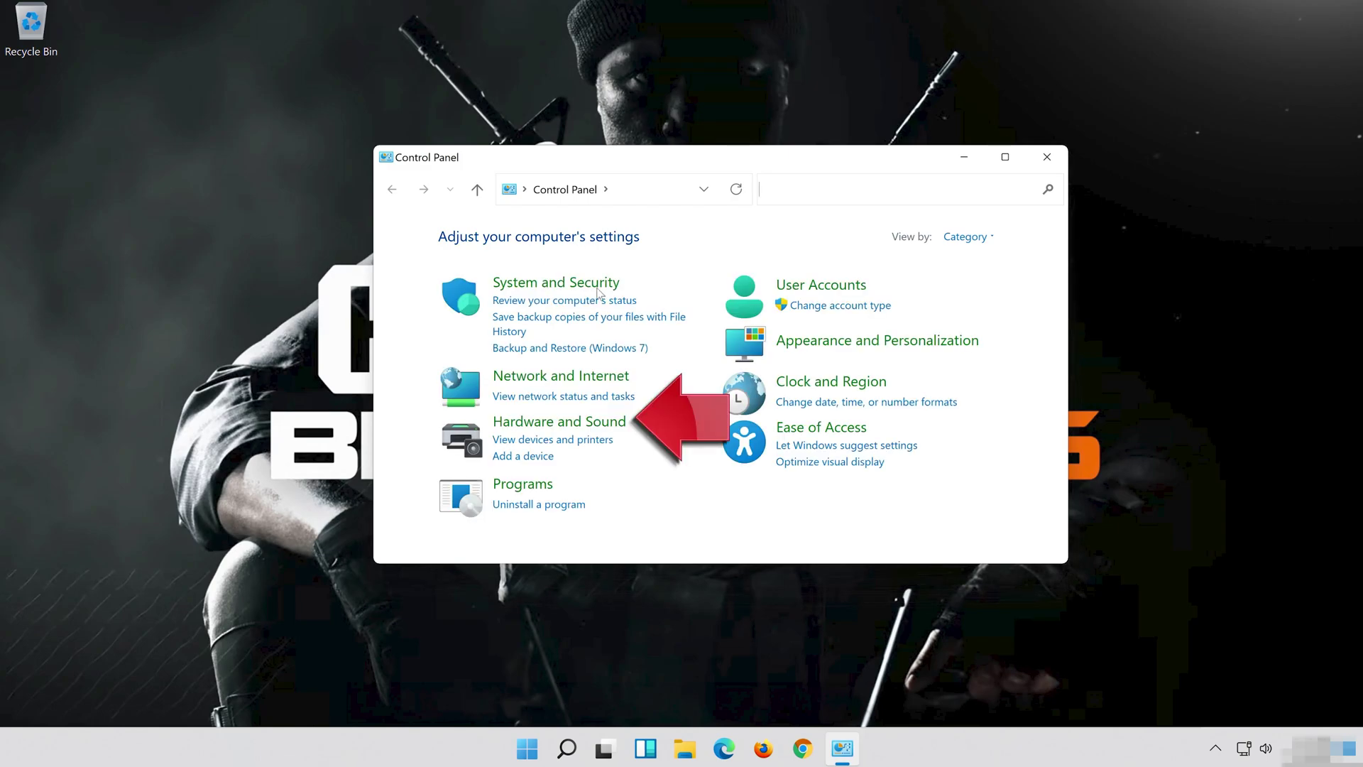
pyautogui.click(560, 427)
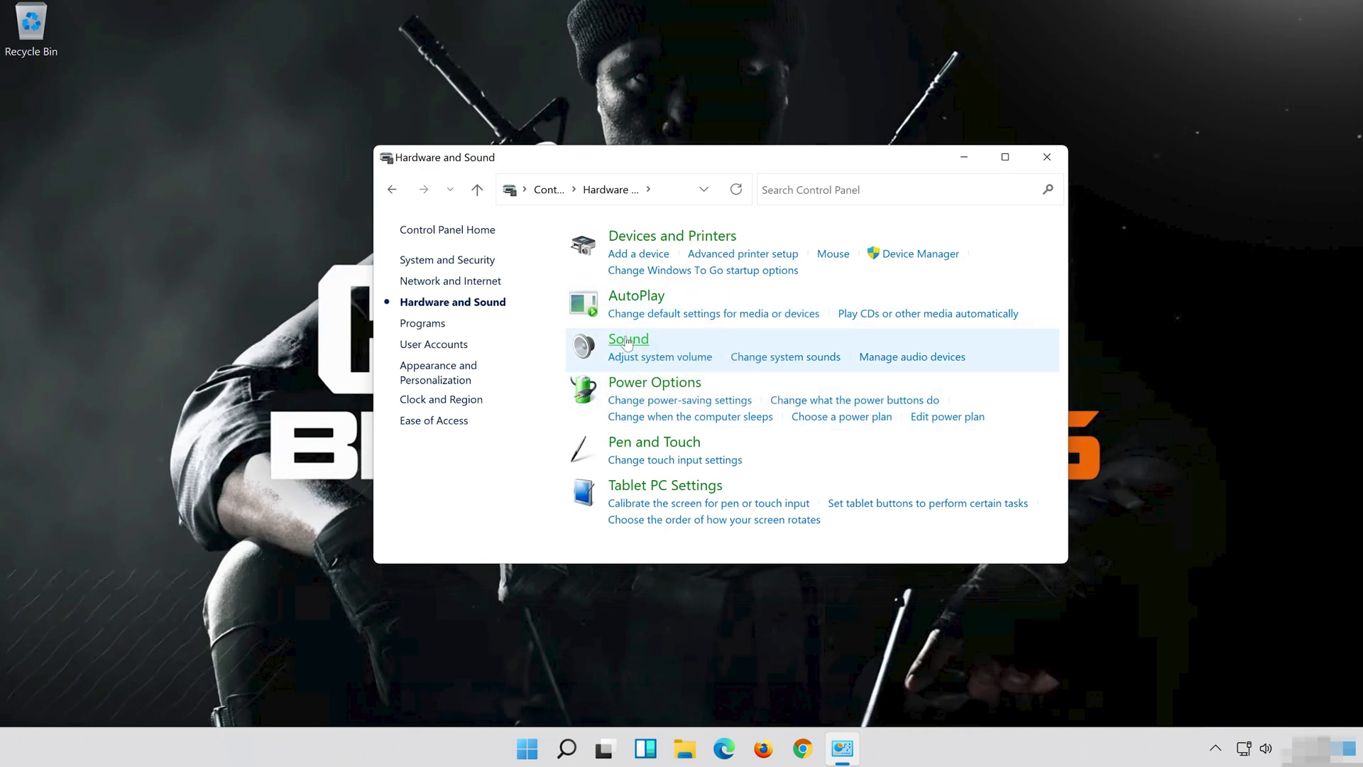
# - Open the Sound dialog, close Control Panel, and reopen the Speakers device Properties
pyautogui.click(629, 341)
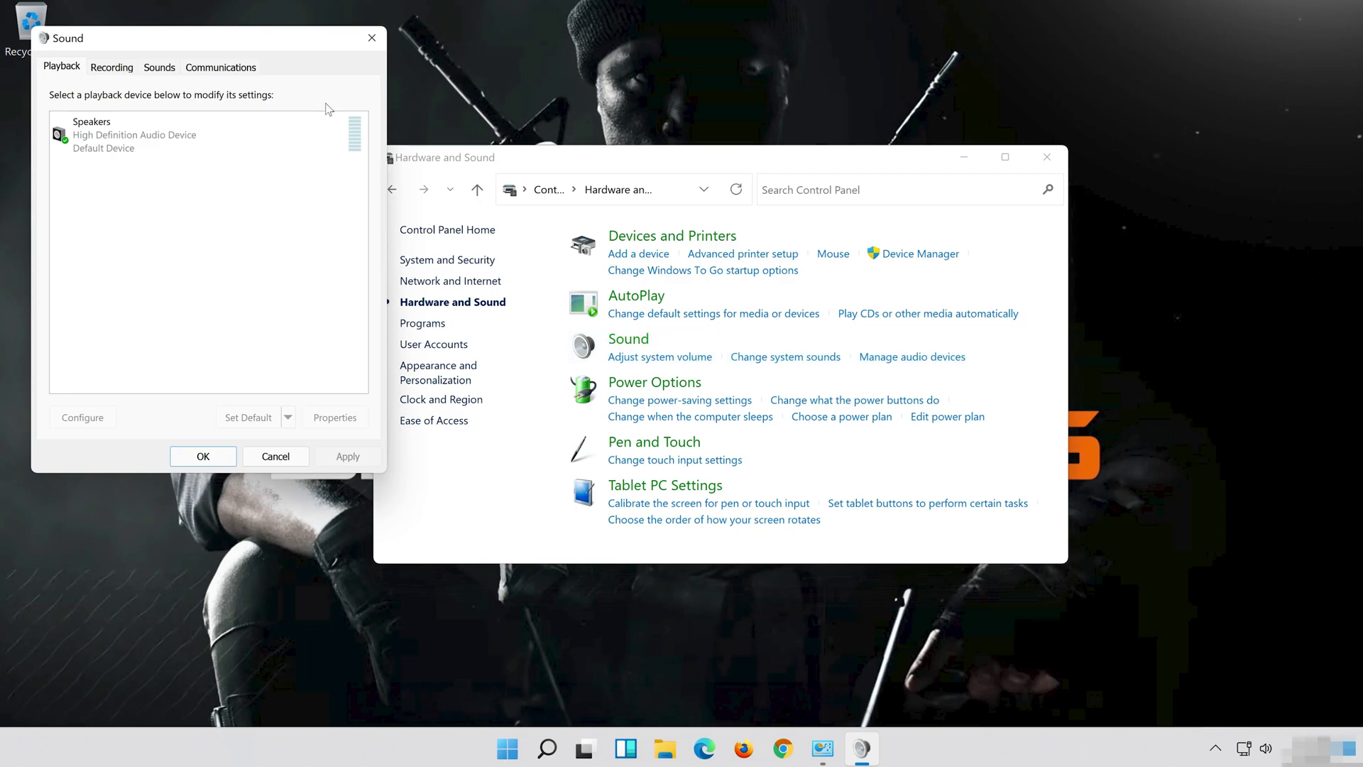
pyautogui.moveTo(226, 46); pyautogui.dragTo(716, 148)
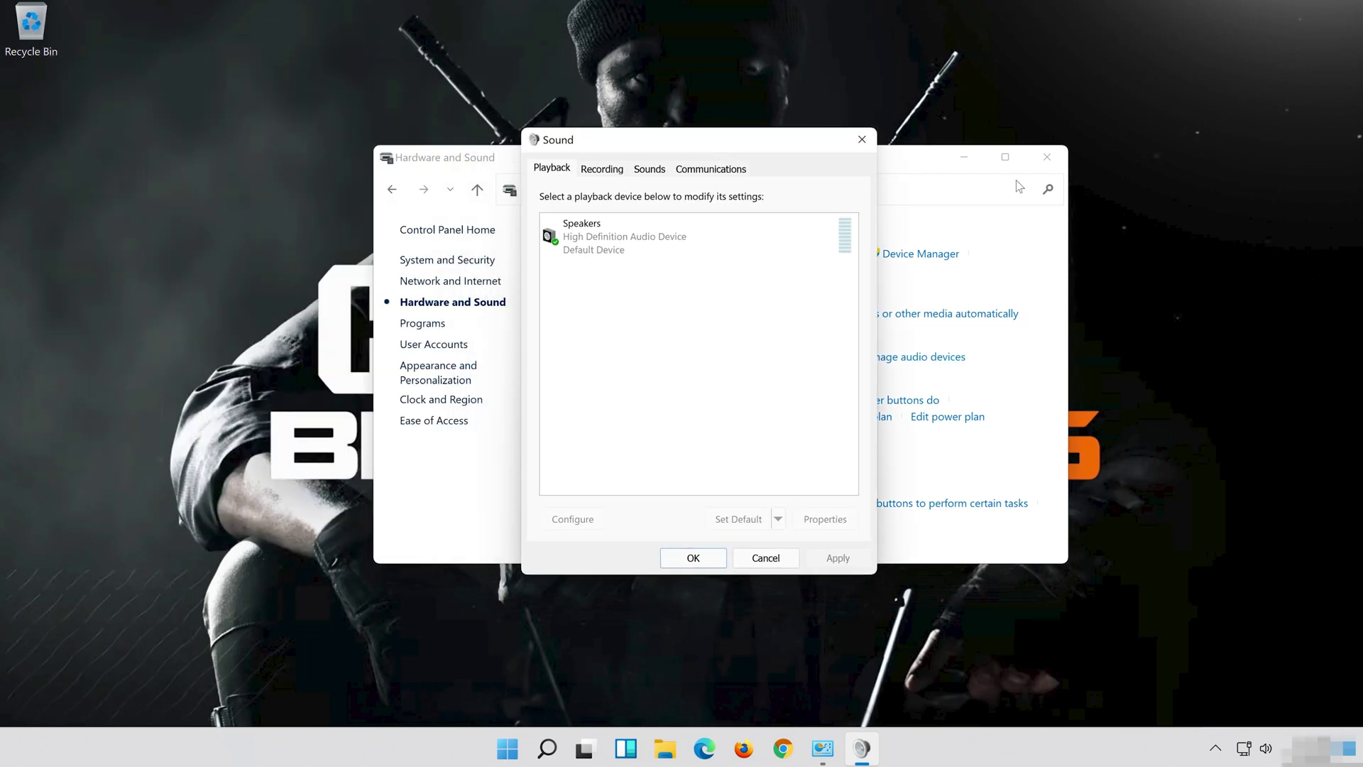
pyautogui.click(1049, 157)
pyautogui.click(653, 230)
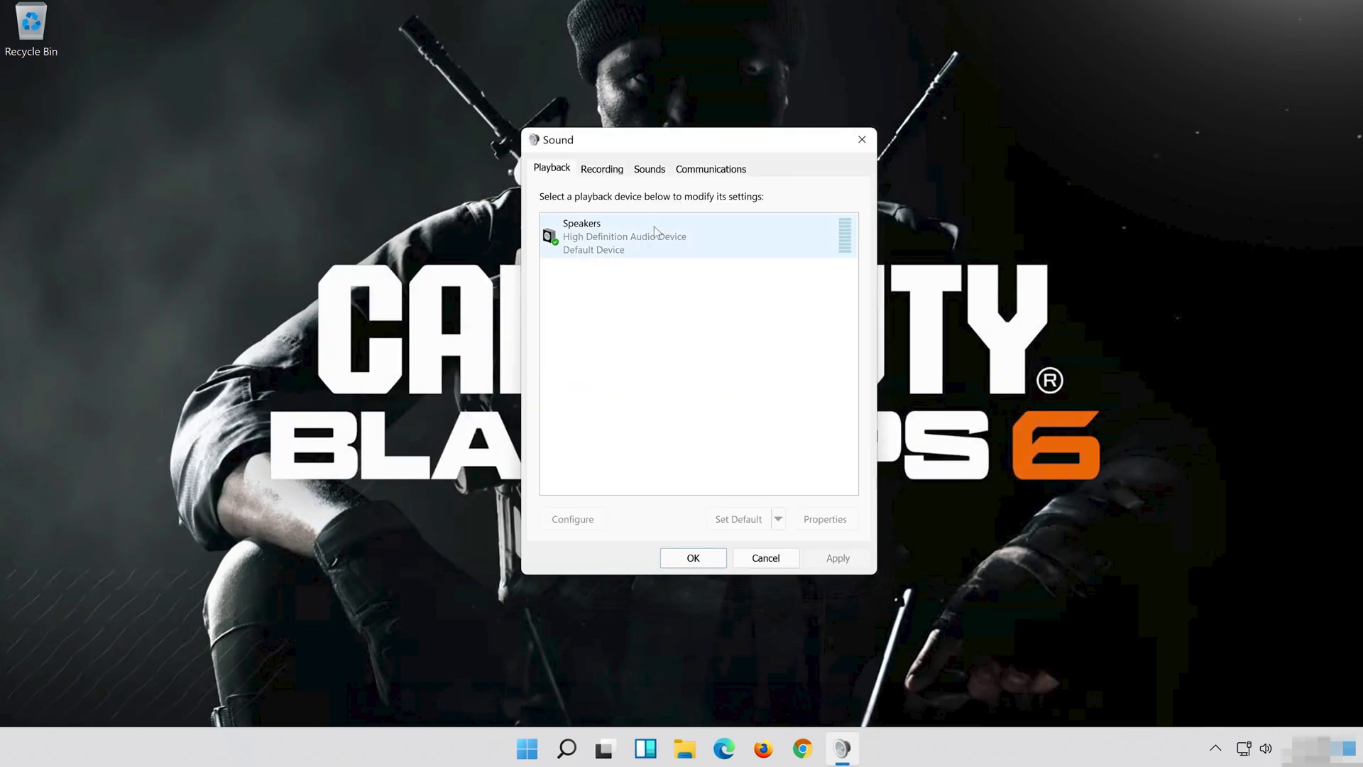
pyautogui.click(627, 242)
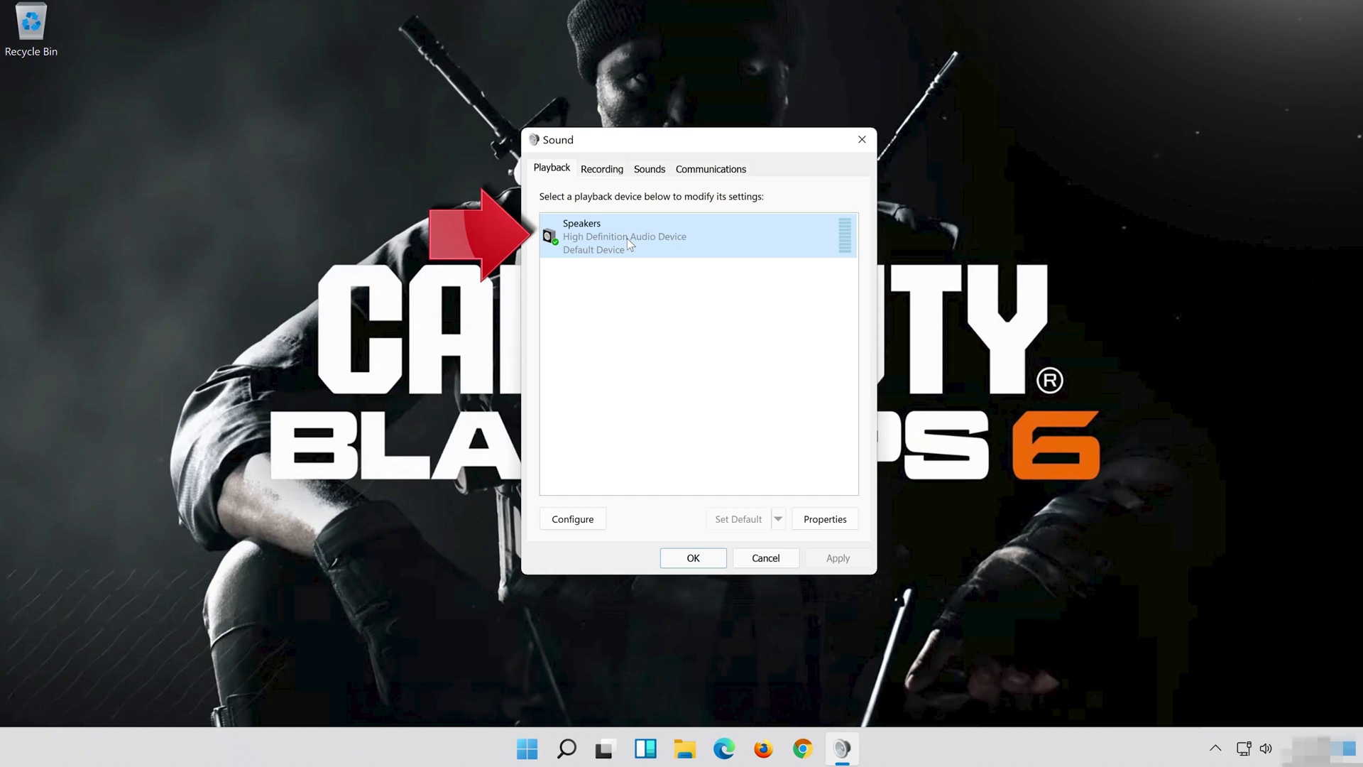
pyautogui.rightClick(699, 225)
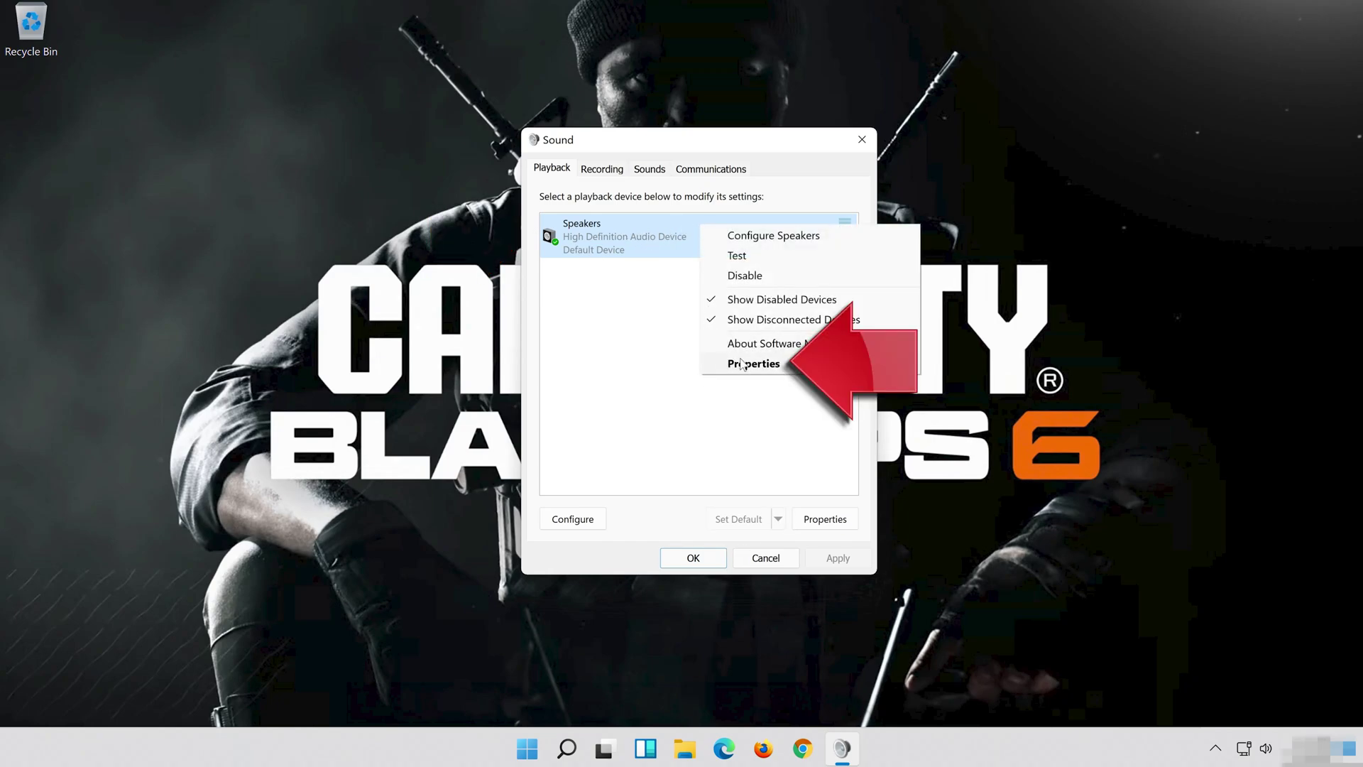
pyautogui.click(808, 364)
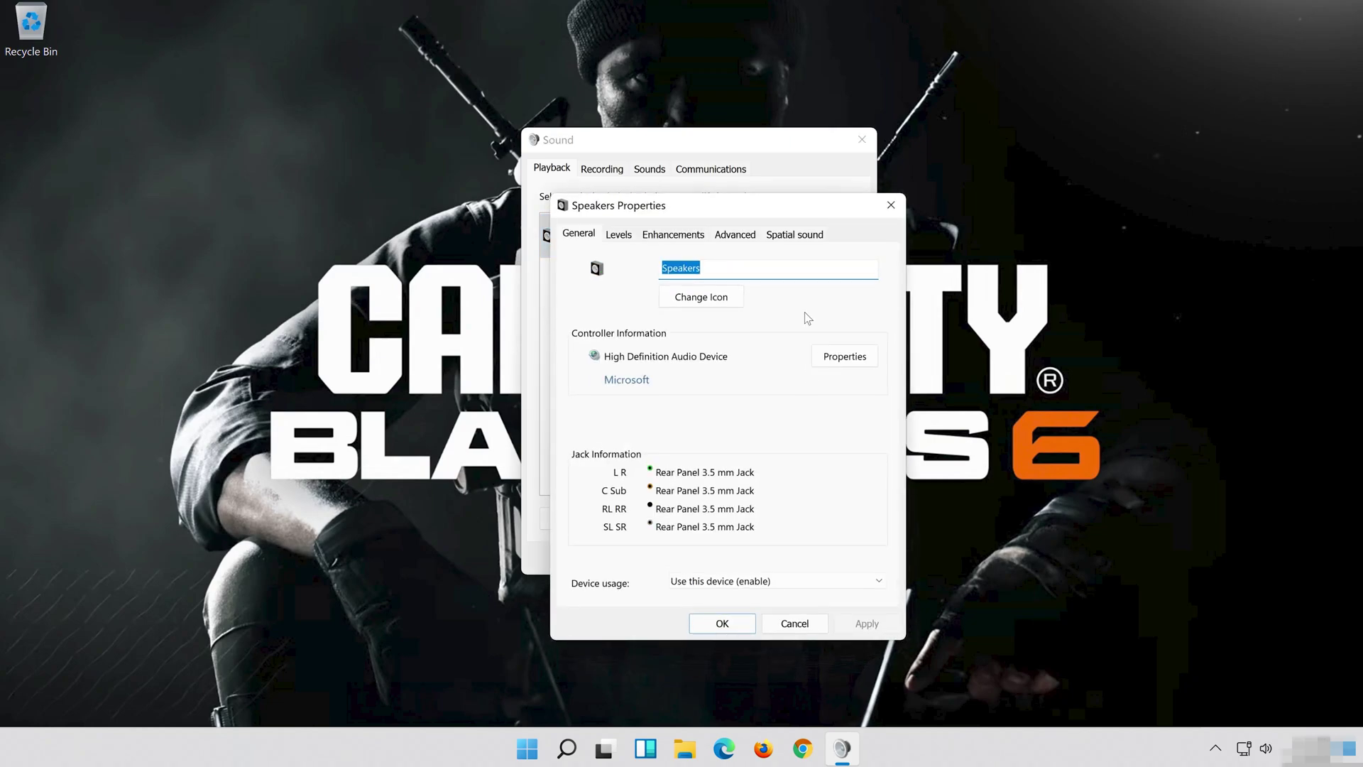
# - Tick Disable all enhancements on the Speakers Enhancements tab, apply it, and close the dialogs
pyautogui.moveTo(757, 220); pyautogui.dragTo(728, 154)
pyautogui.click(670, 162)
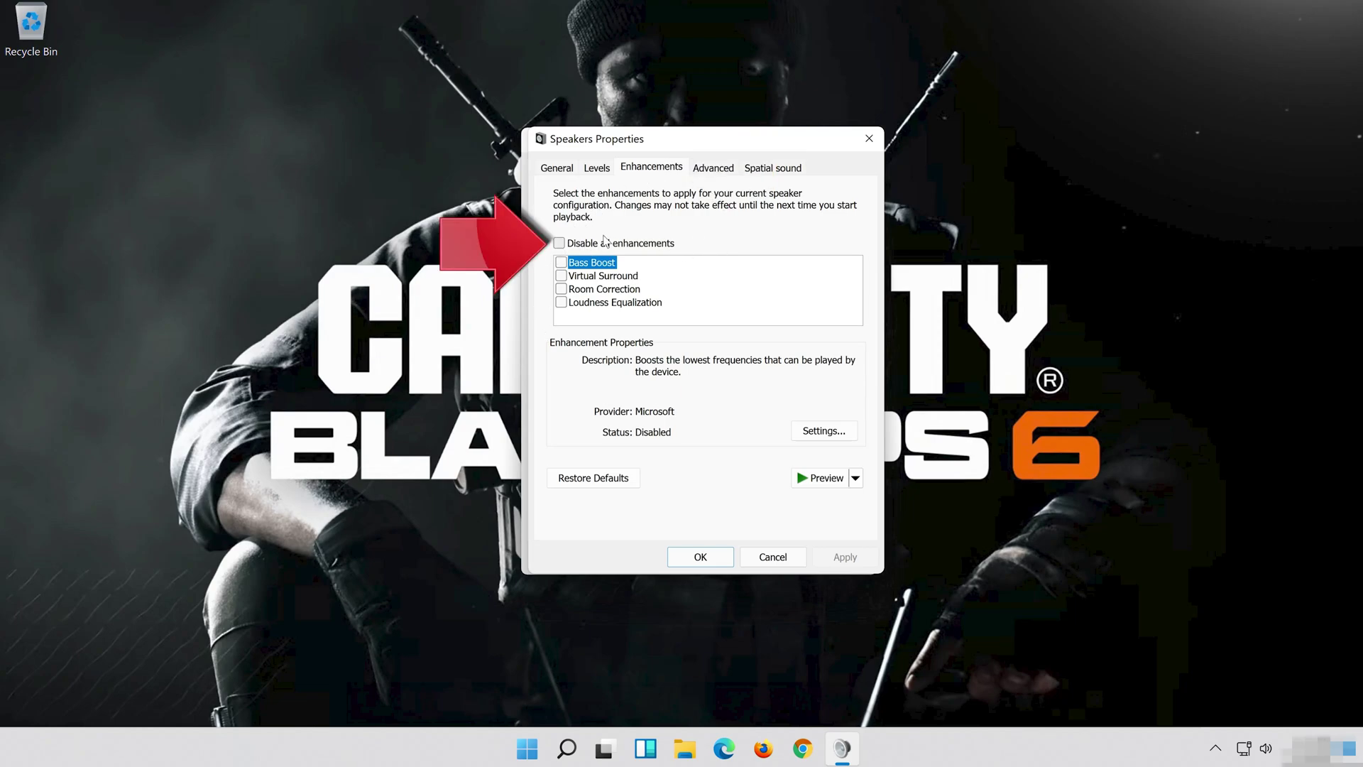
pyautogui.click(559, 243)
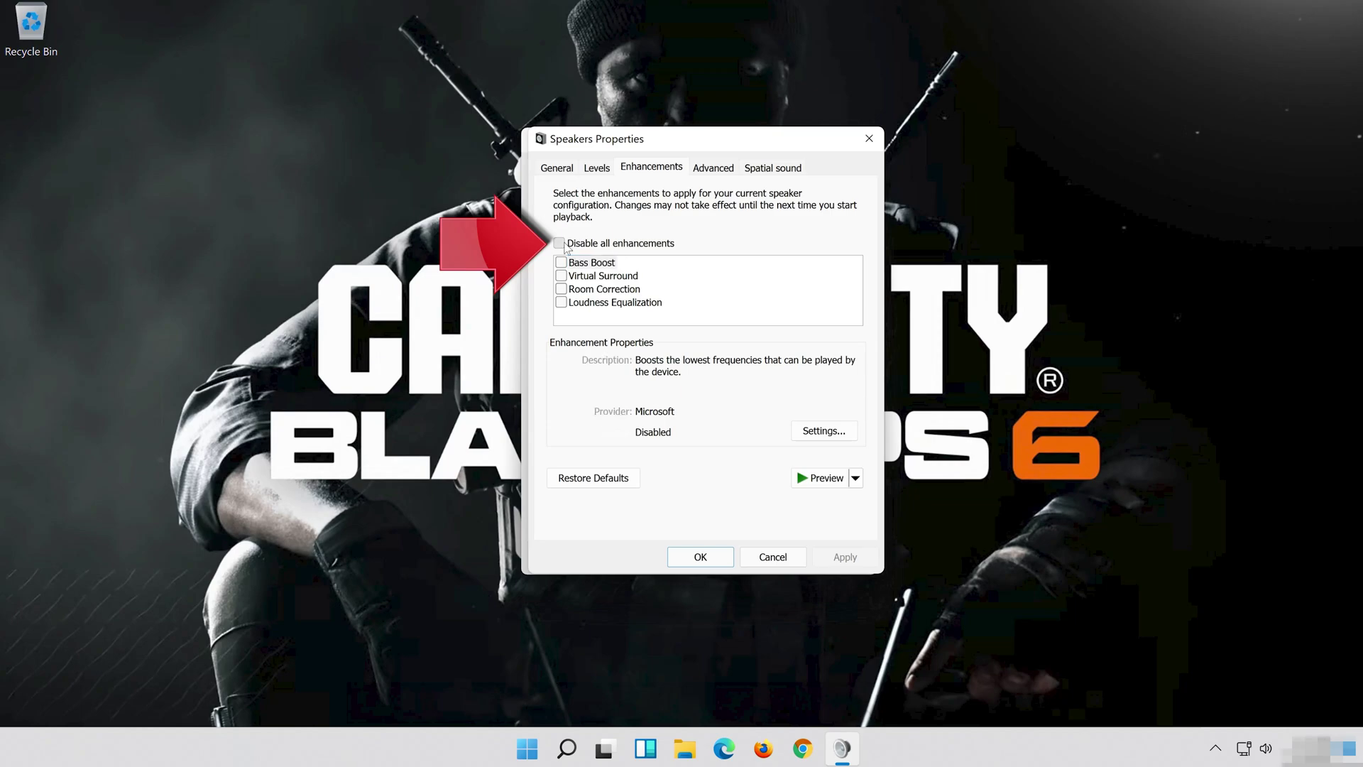
pyautogui.click(858, 558)
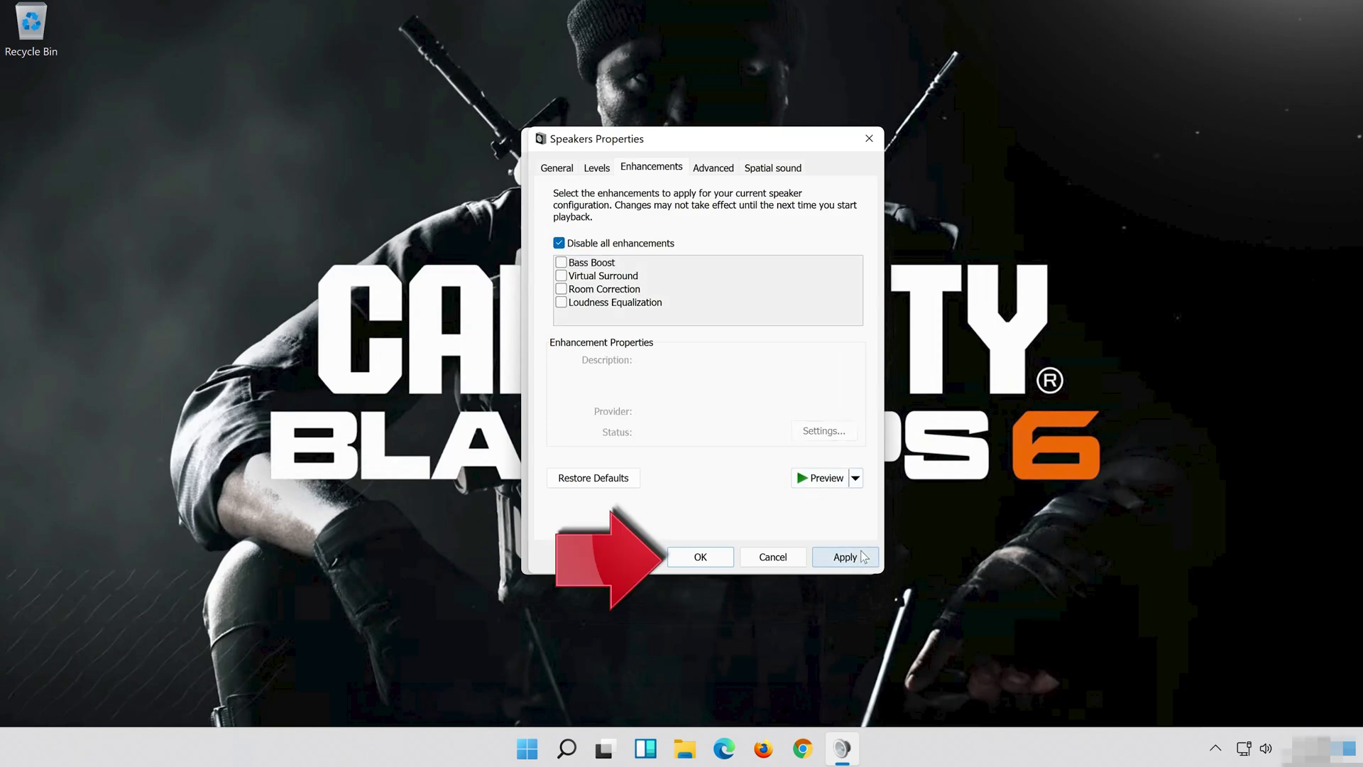
pyautogui.click(724, 558)
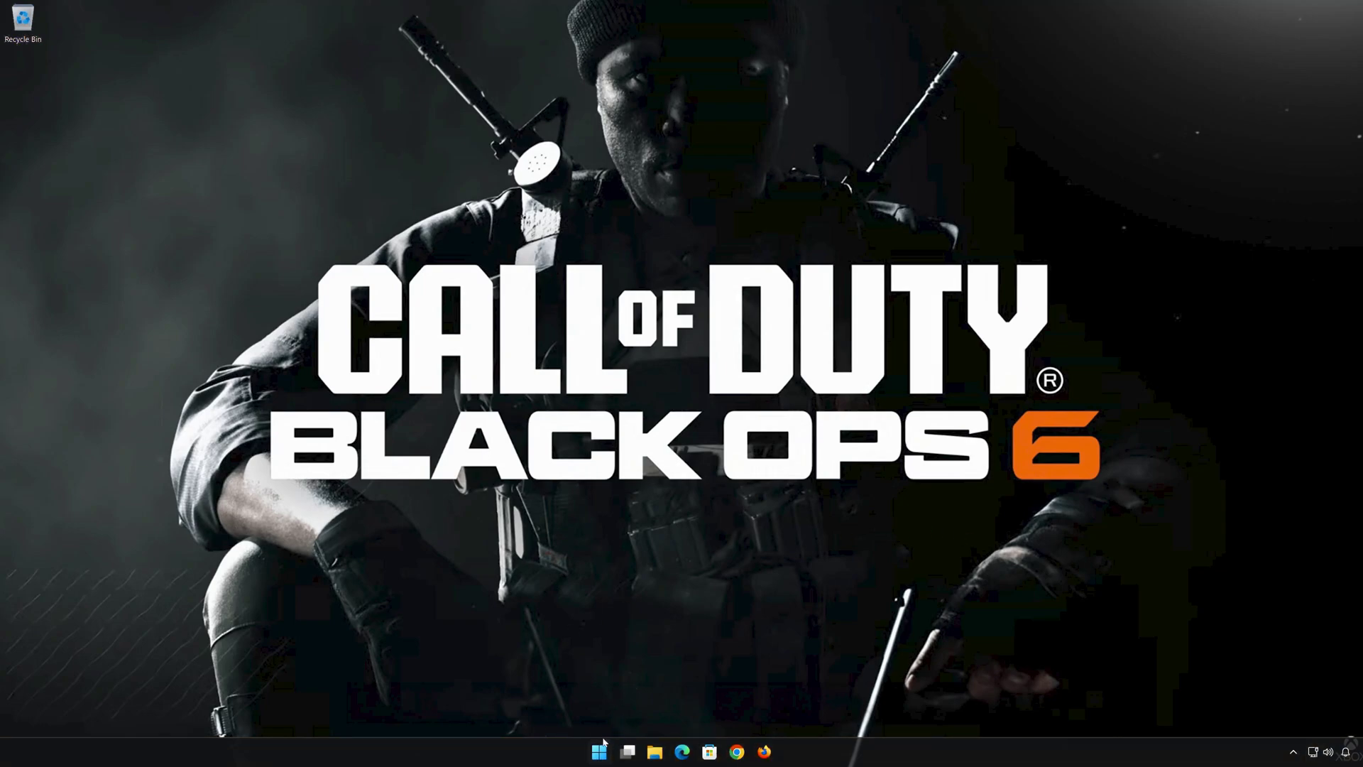
# - Launch Device Manager by searching for it from the Start menu
pyautogui.click(600, 752)
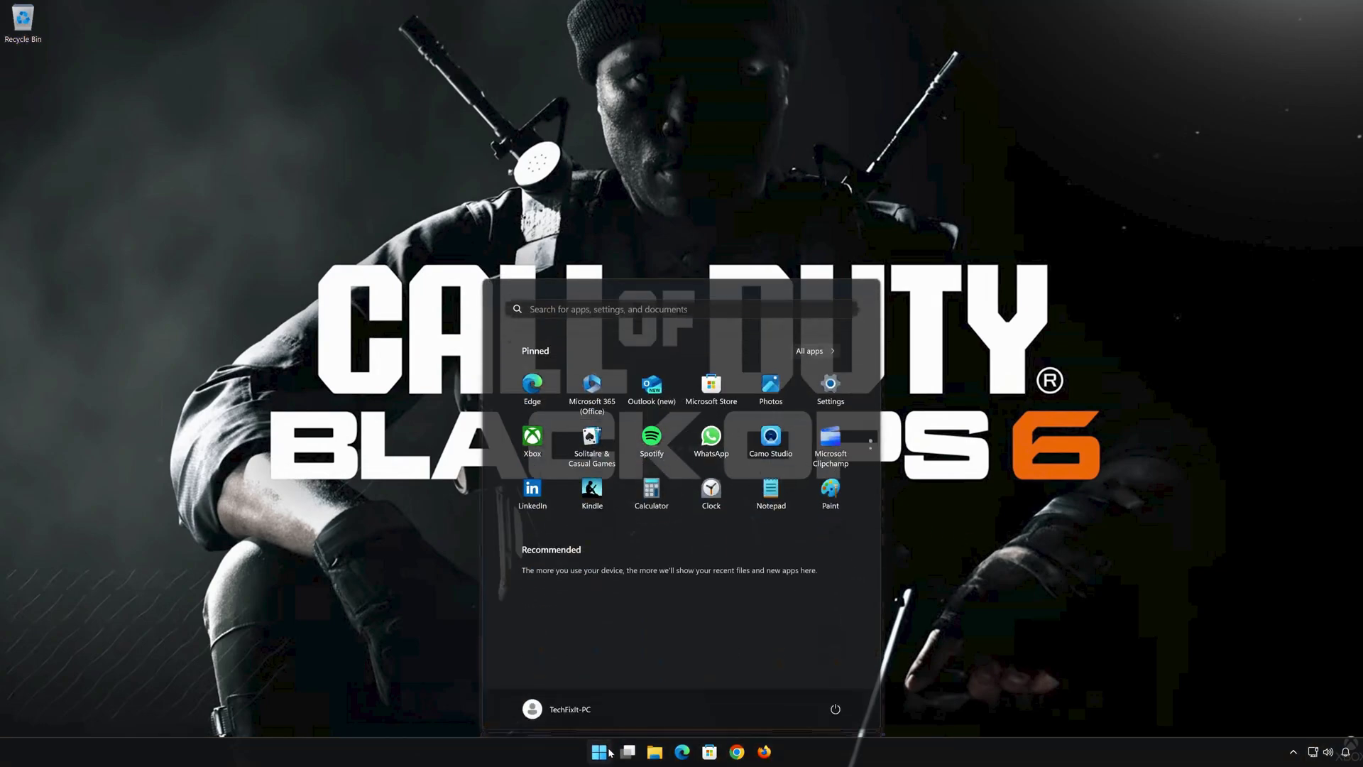
pyautogui.write('device')
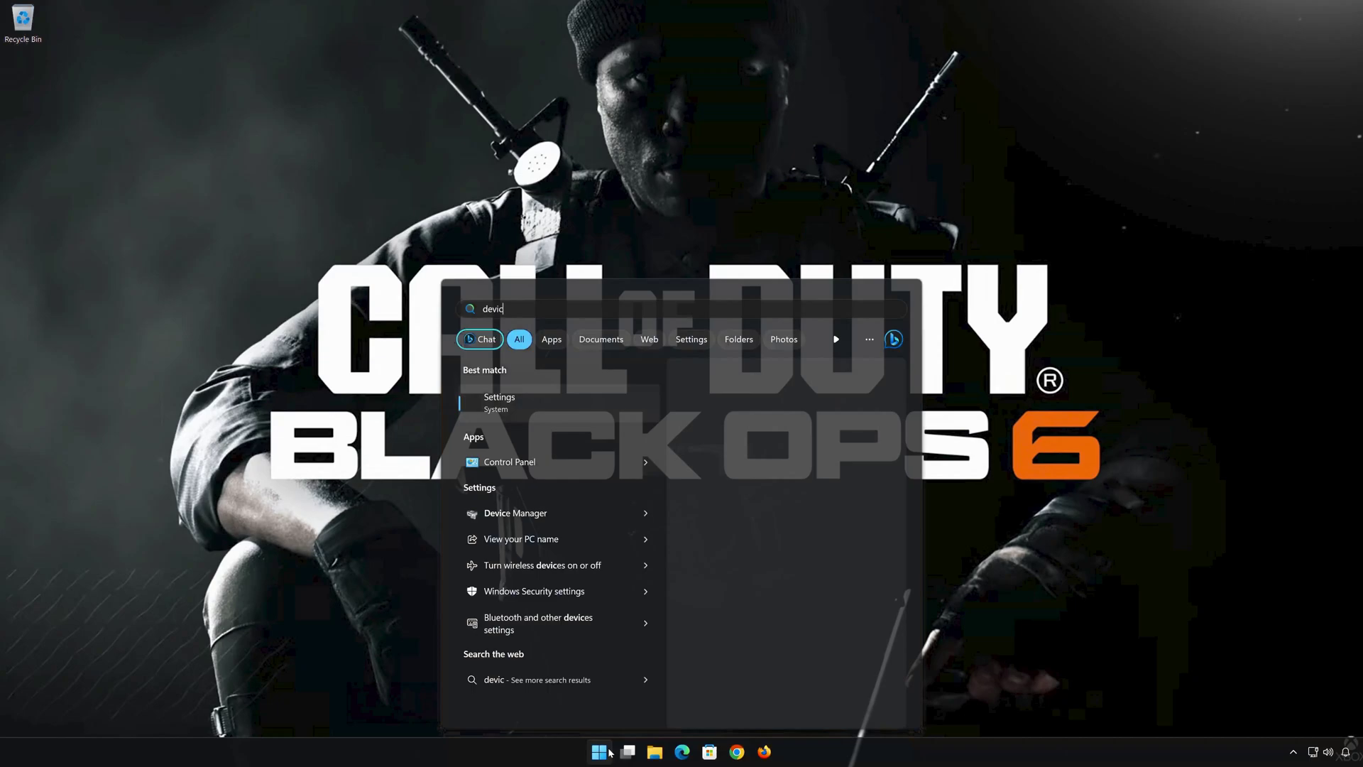
pyautogui.write(' manager')
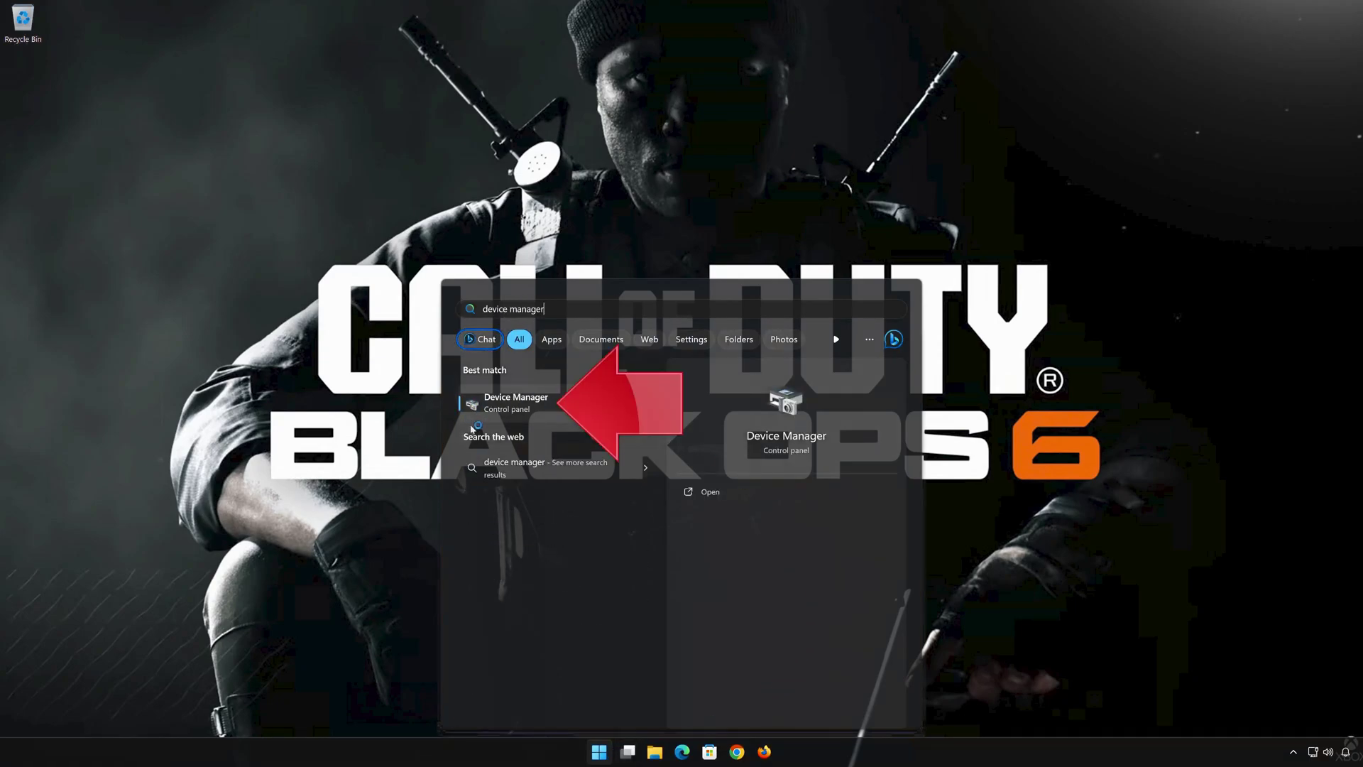
pyautogui.click(538, 408)
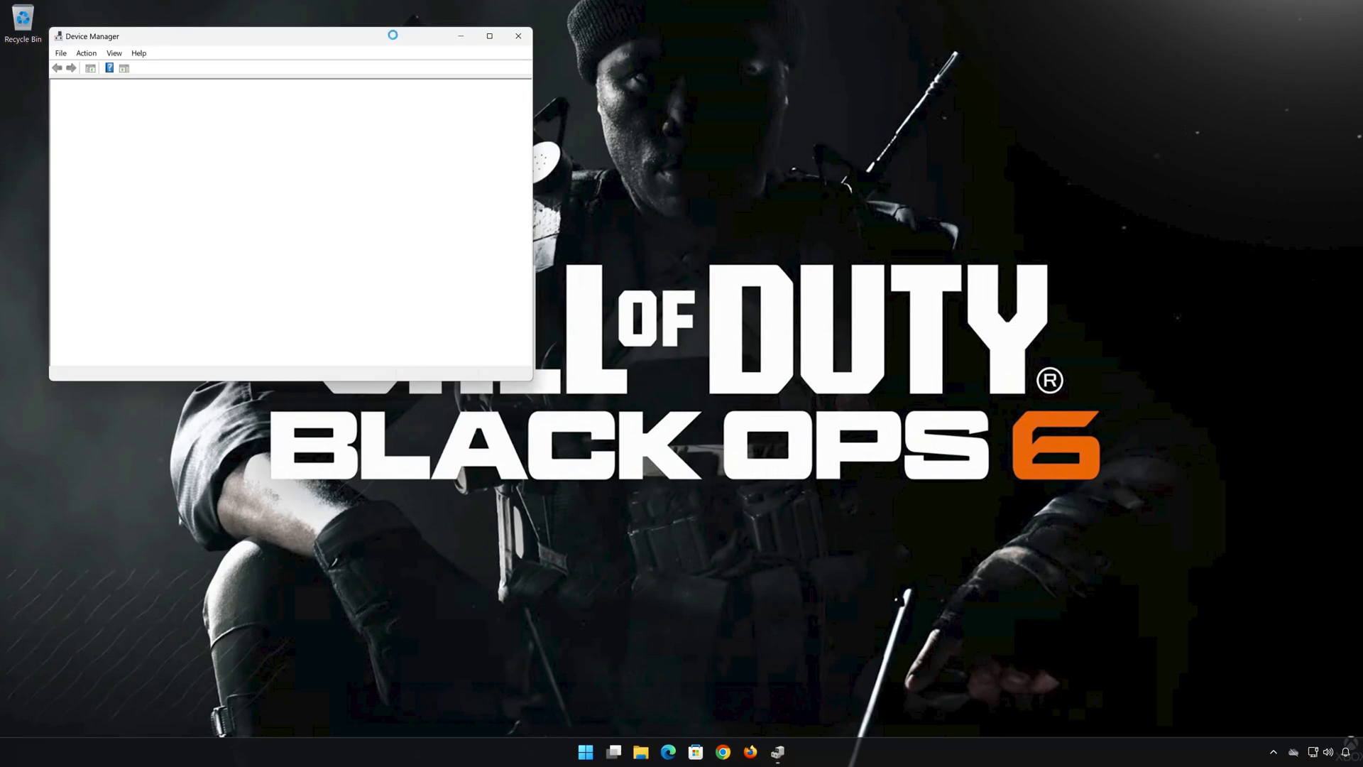
# - Open the Driver tab of the High Definition Audio Device's properties under Sound, video and game controllers
pyautogui.moveTo(393, 40); pyautogui.dragTo(835, 166)
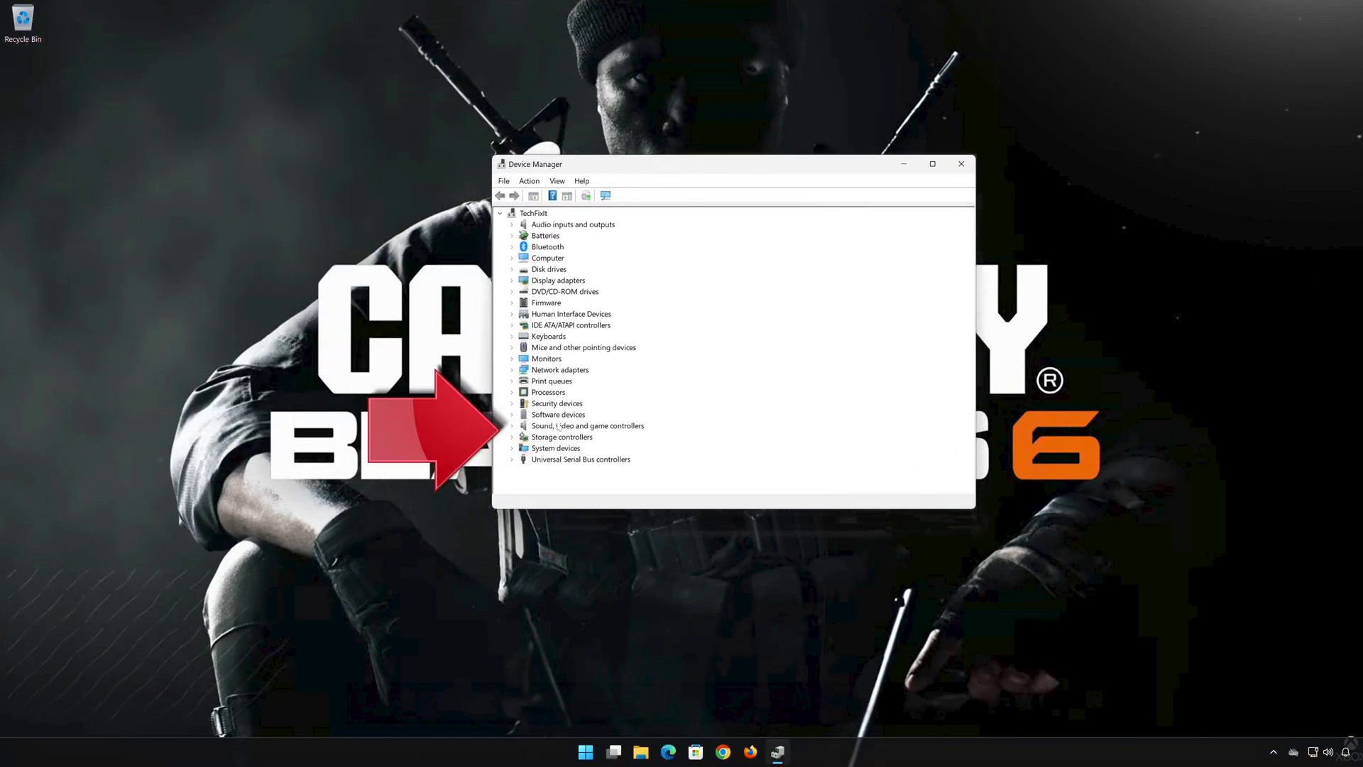
pyautogui.click(512, 426)
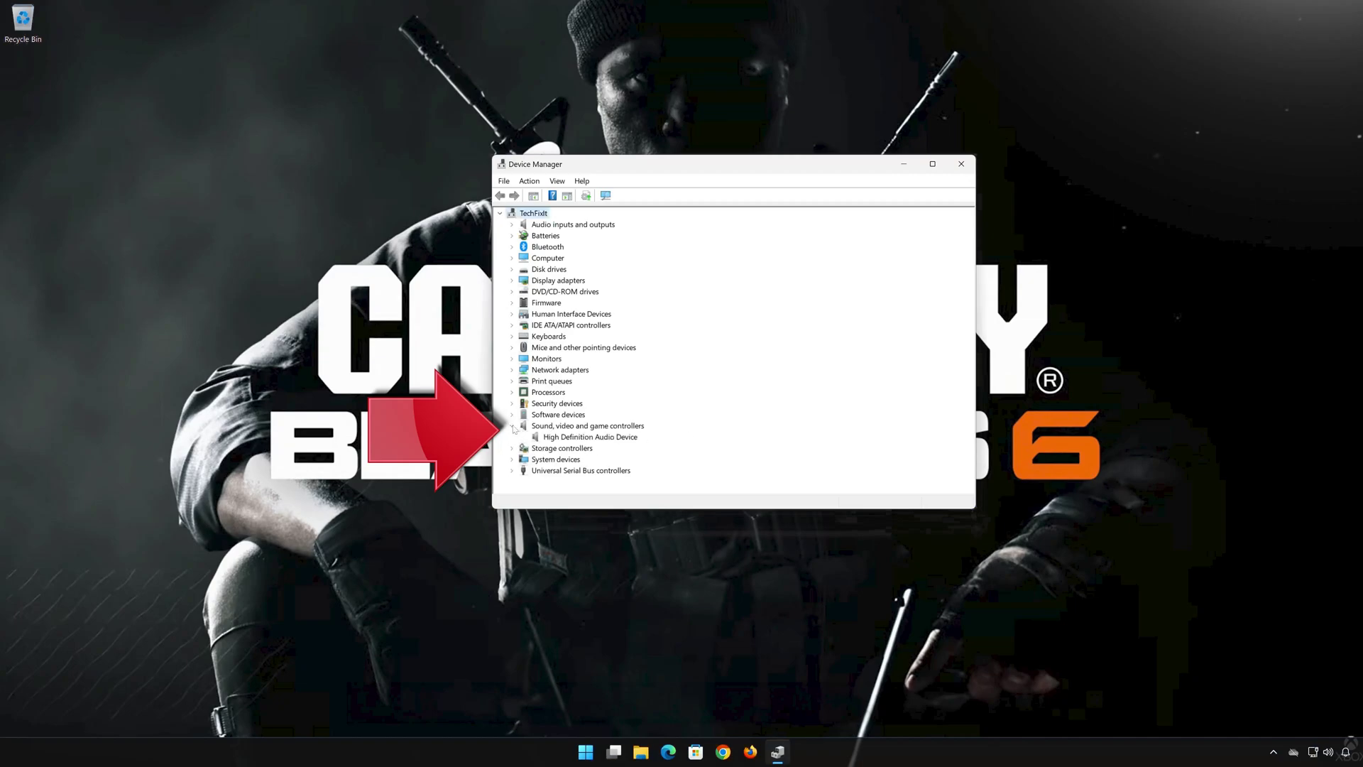
pyautogui.click(615, 438)
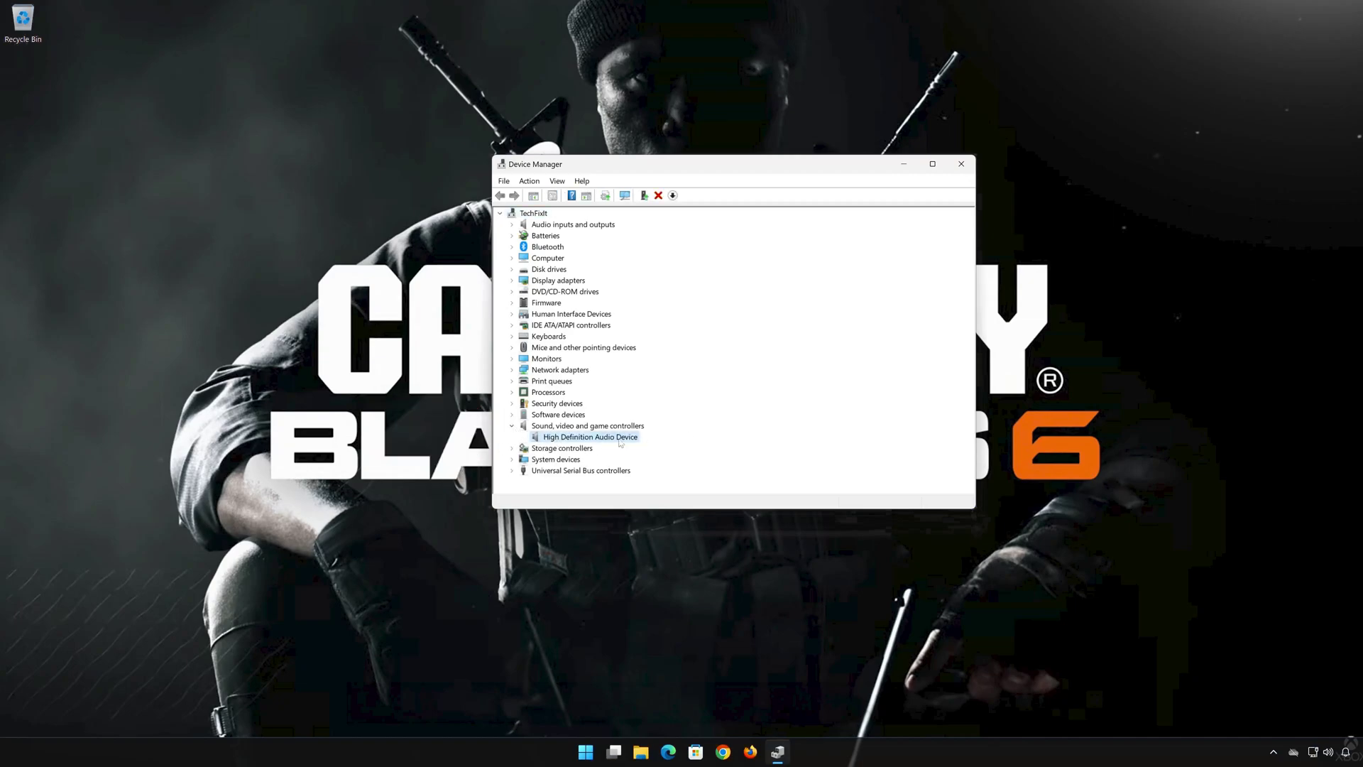
pyautogui.rightClick(593, 438)
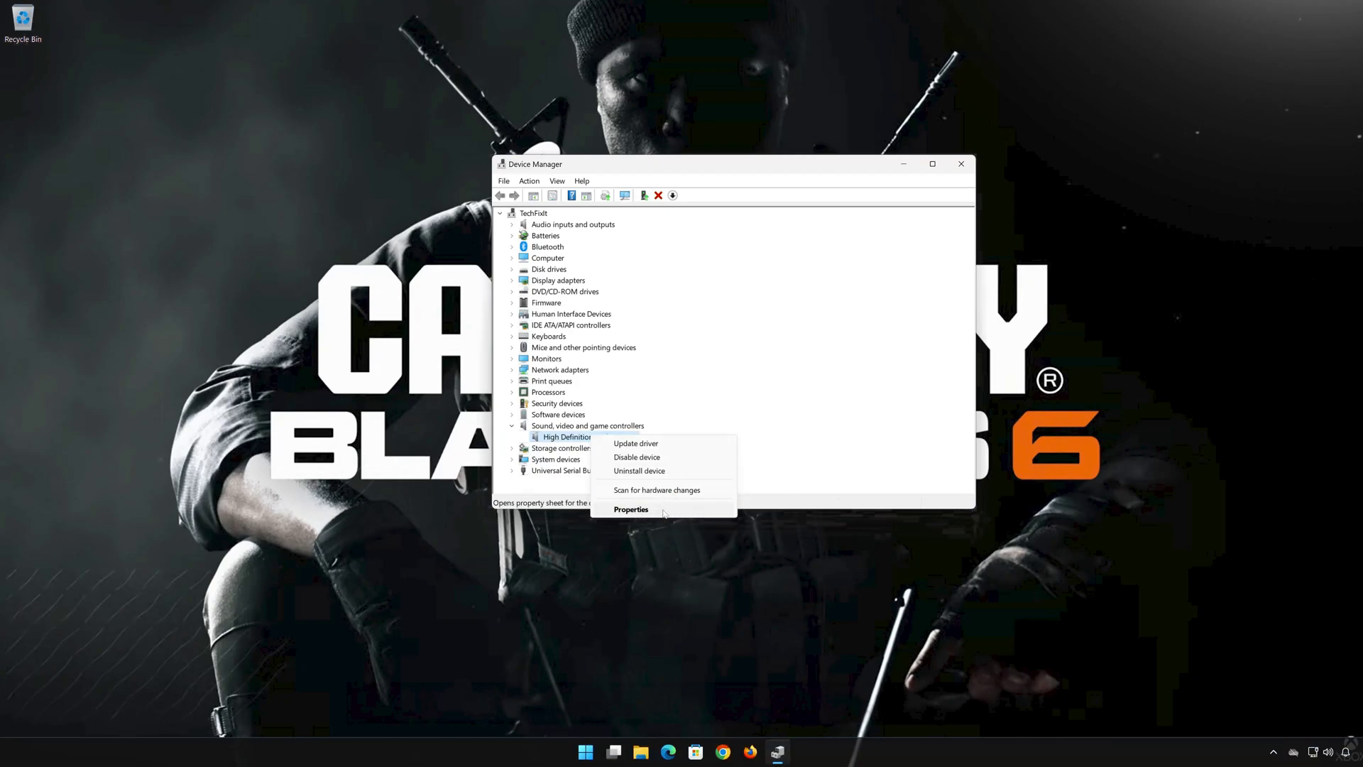
pyautogui.click(663, 513)
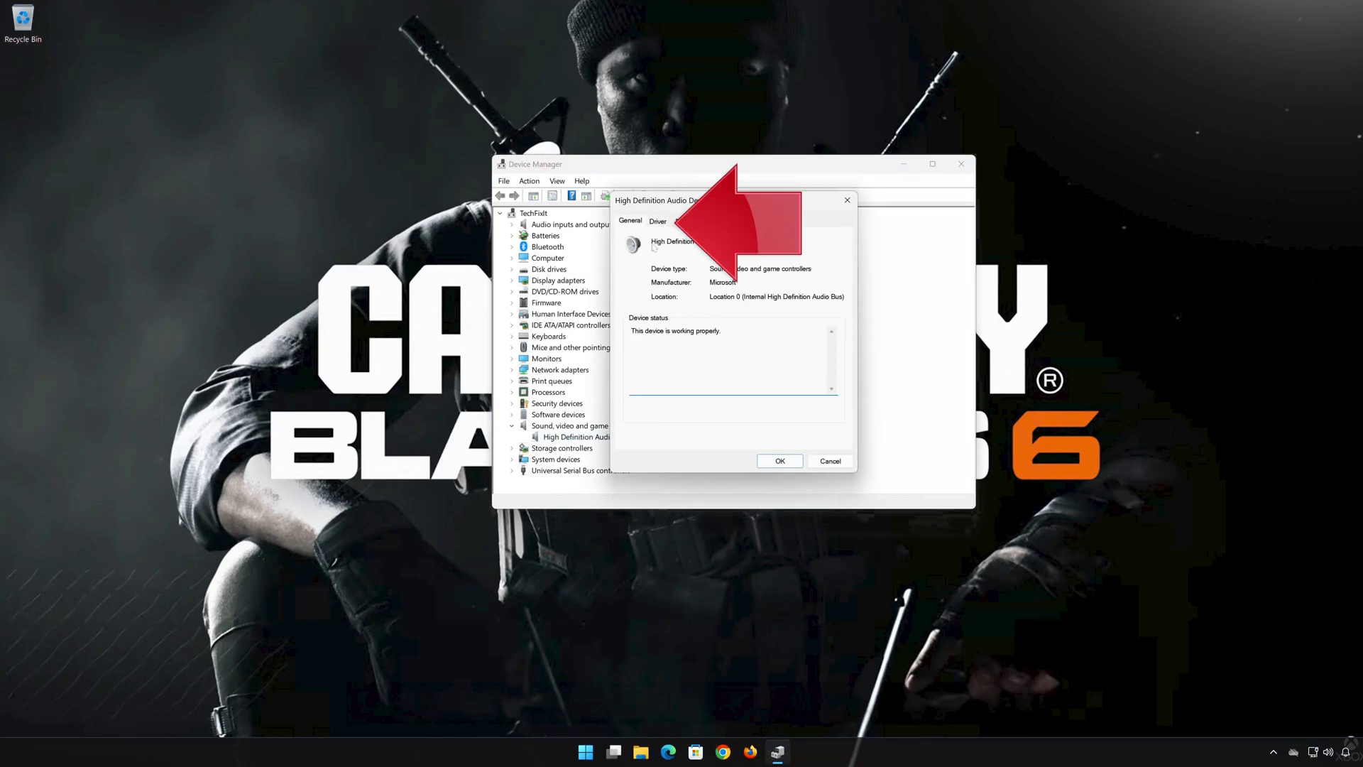
pyautogui.click(657, 222)
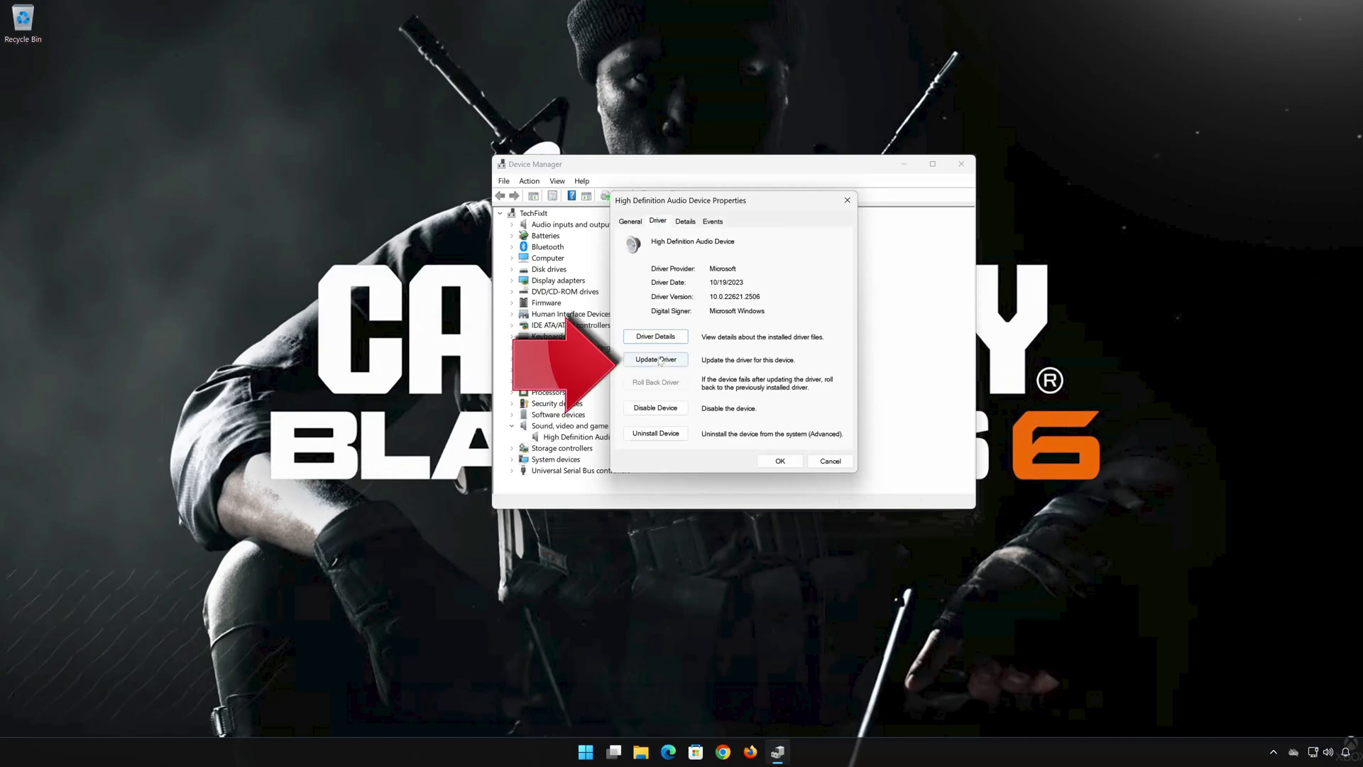
# - Reinstall the High Definition Audio Device driver from the on-computer list, then close Device Manager
pyautogui.click(657, 360)
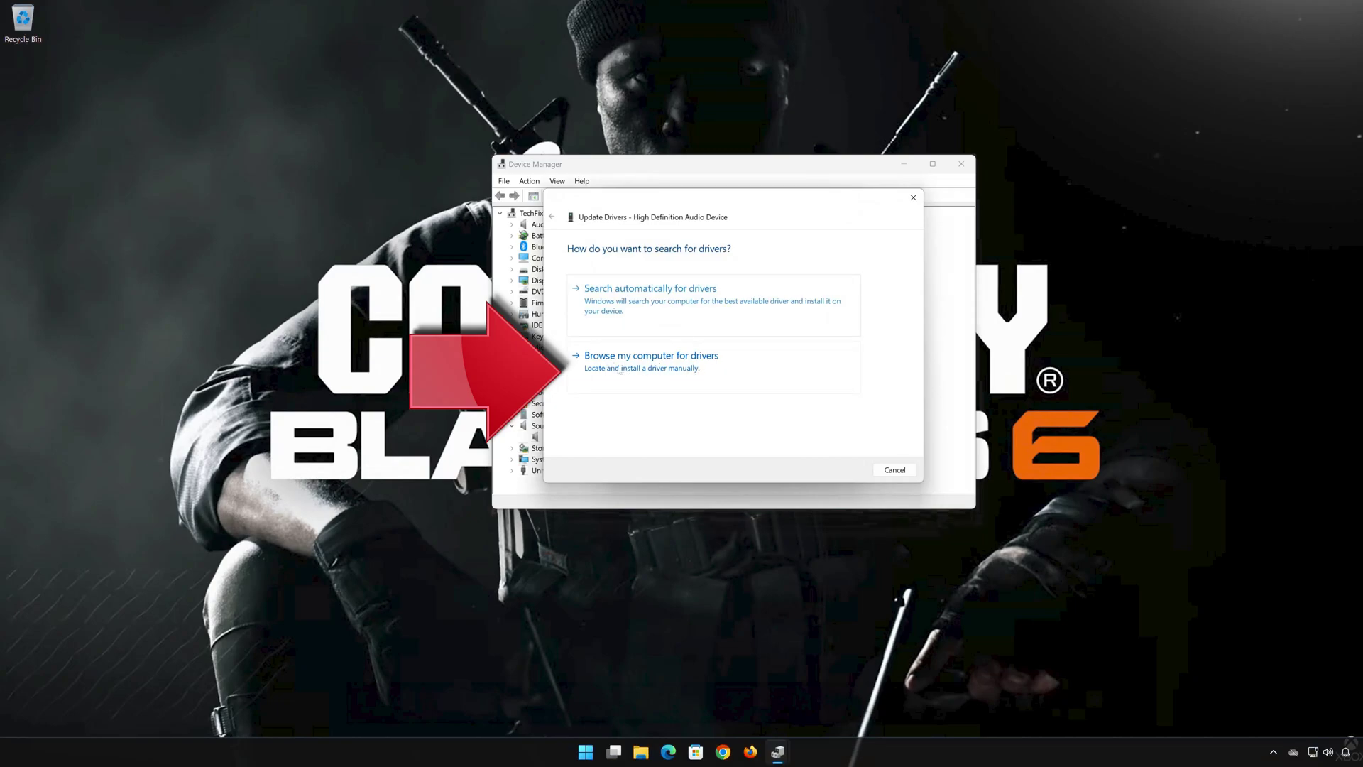
pyautogui.click(649, 369)
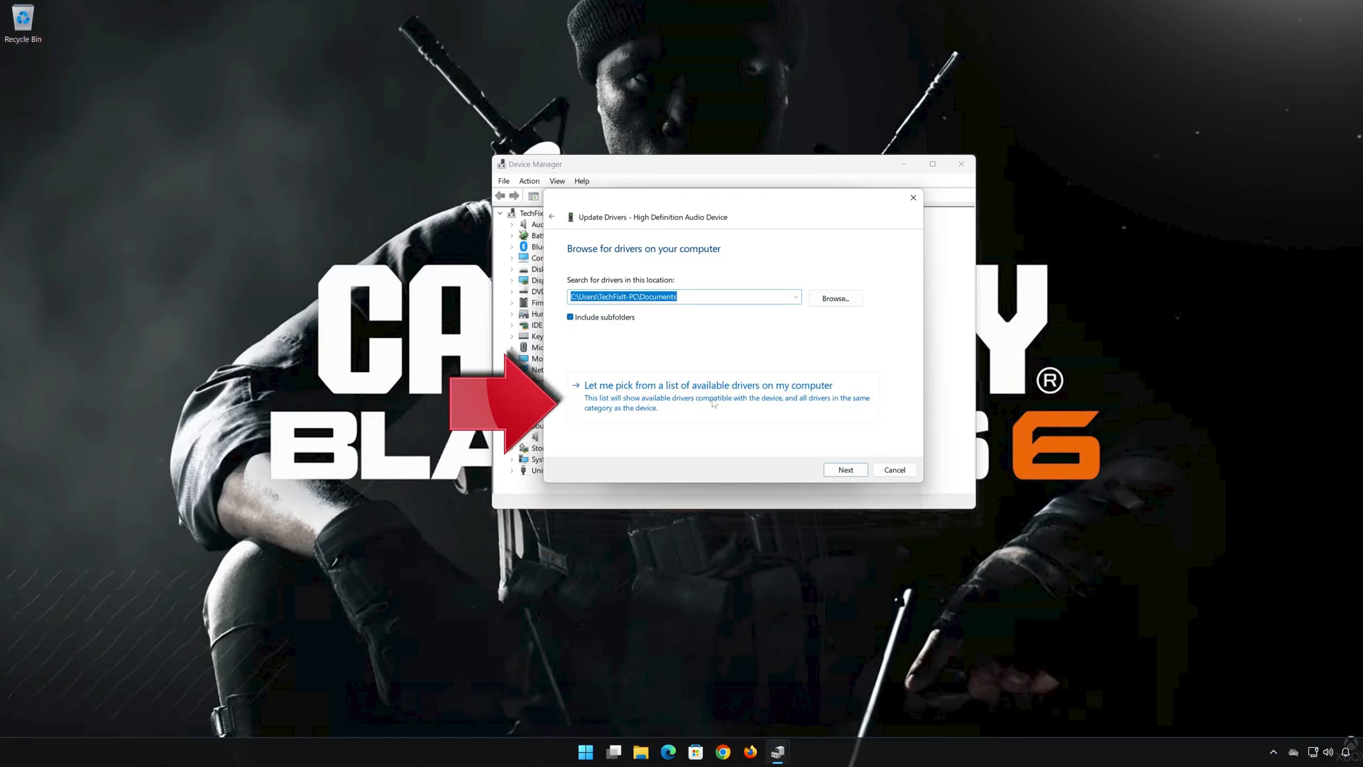
pyautogui.click(682, 406)
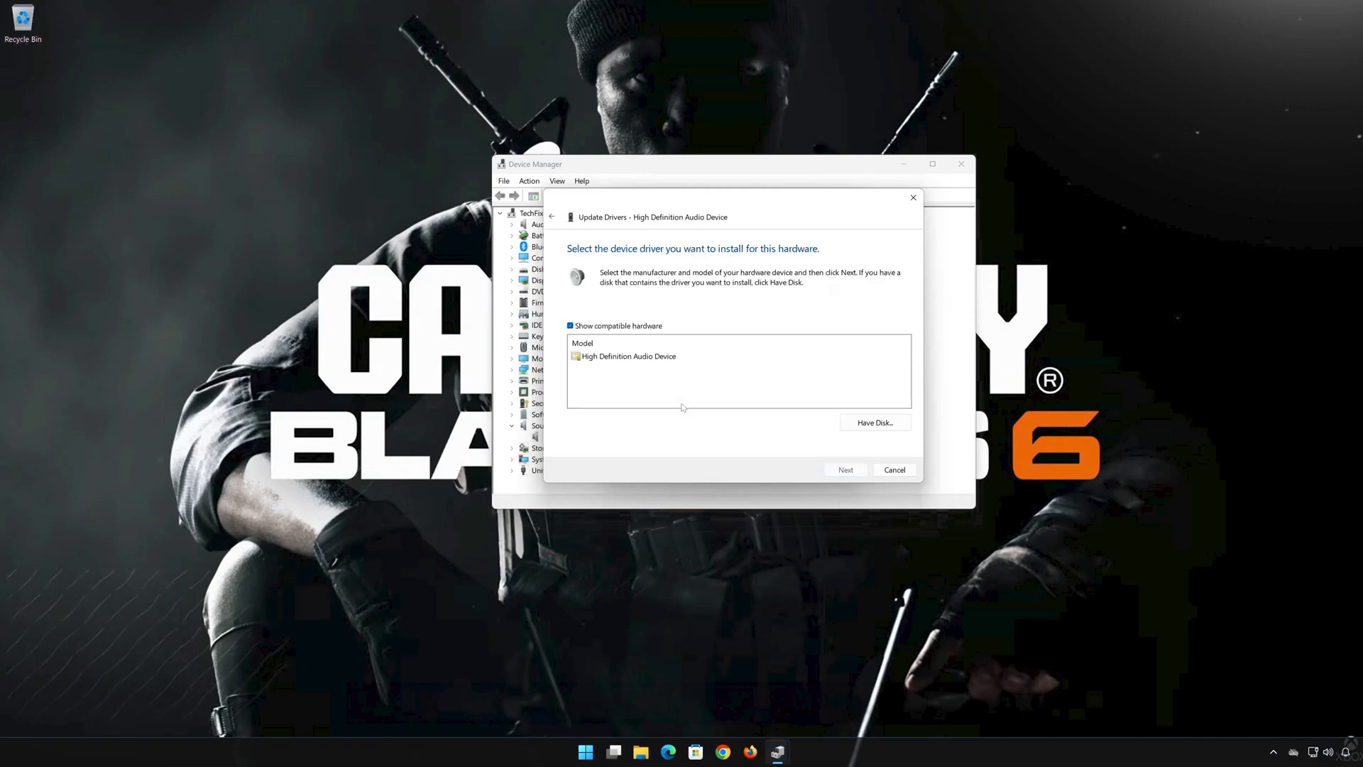
pyautogui.click(657, 358)
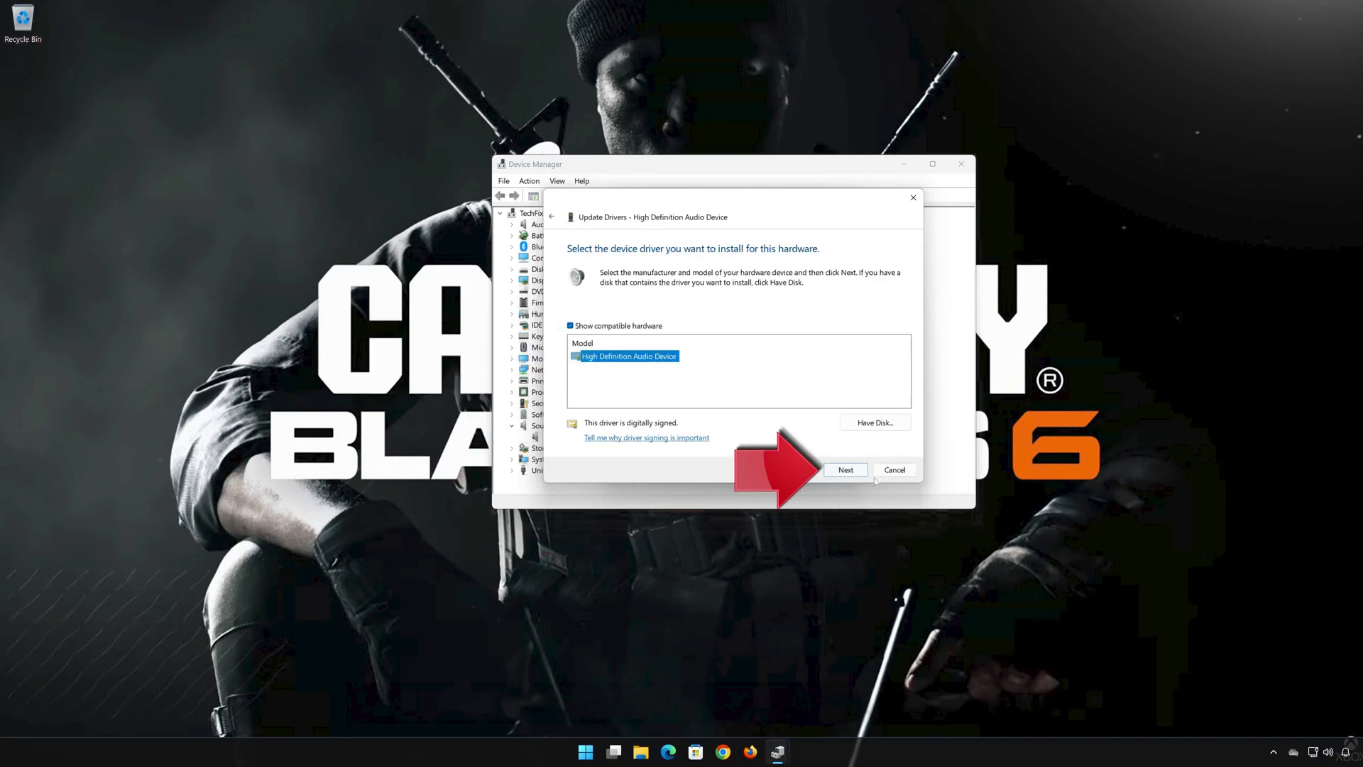
pyautogui.click(840, 473)
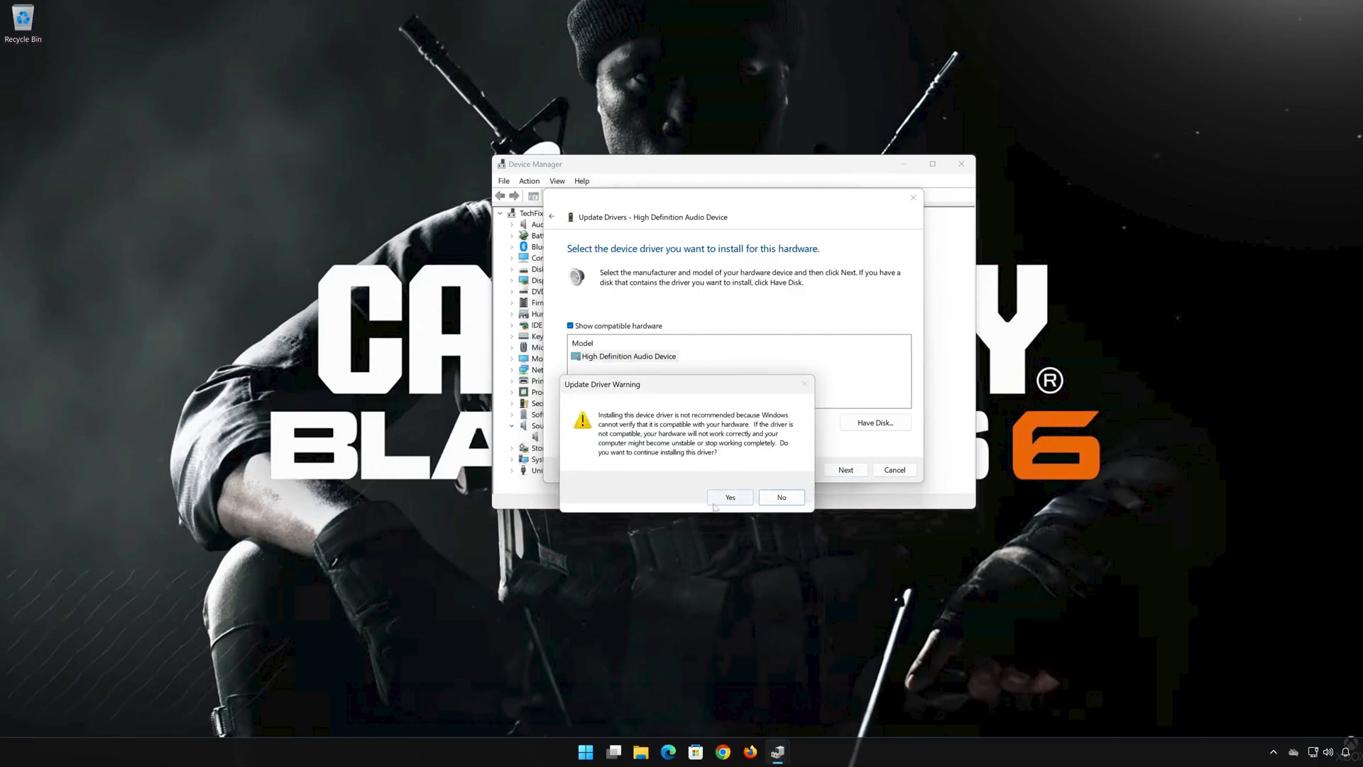
pyautogui.click(736, 498)
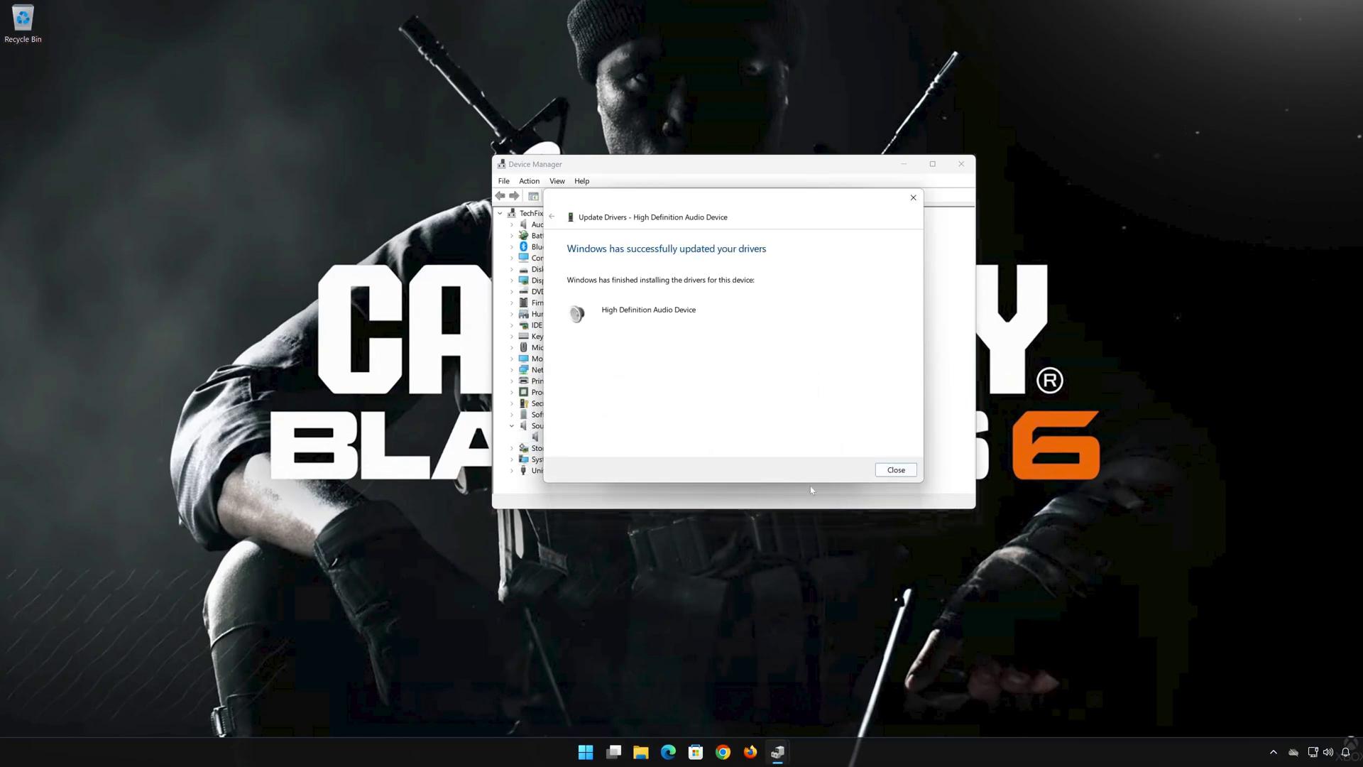
pyautogui.click(896, 470)
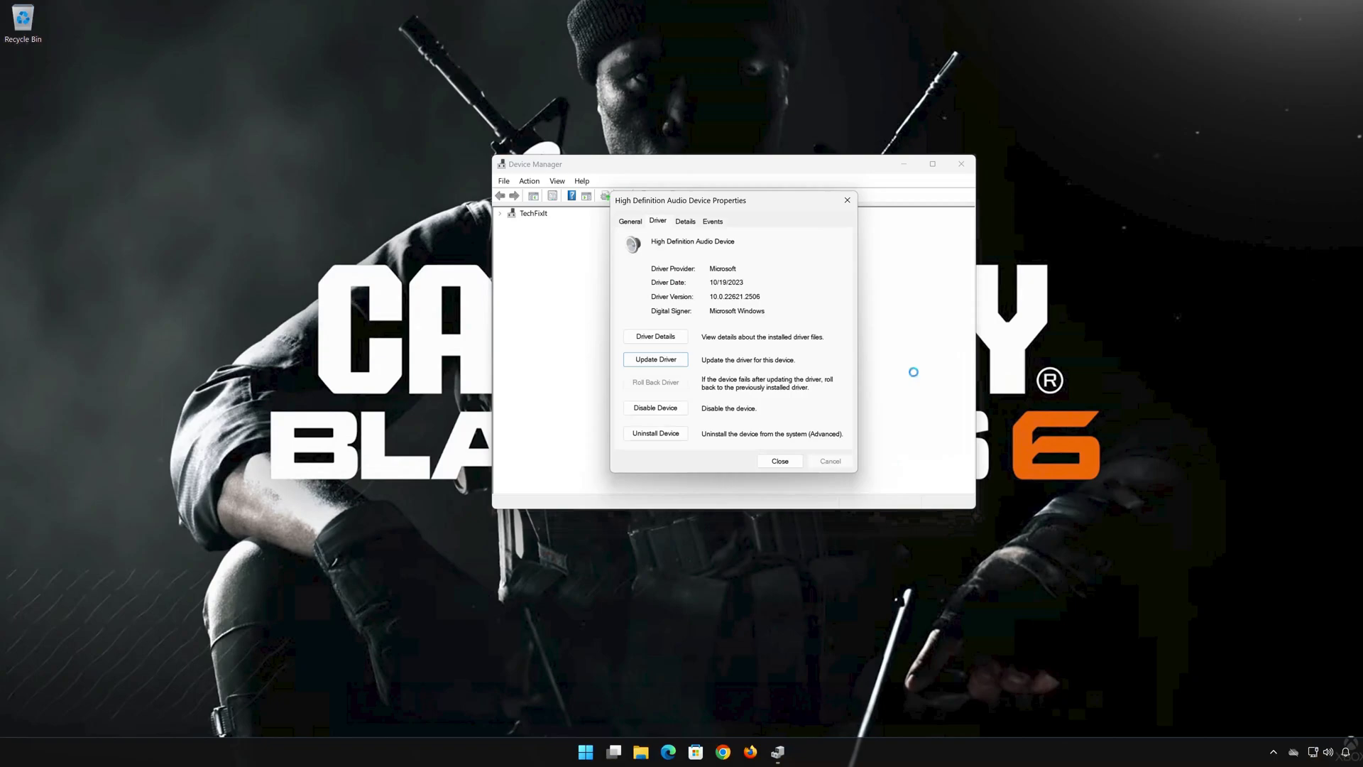
pyautogui.click(960, 164)
# - Restart the PC from the Start power menu, then launch Settings after reboot
pyautogui.click(600, 751)
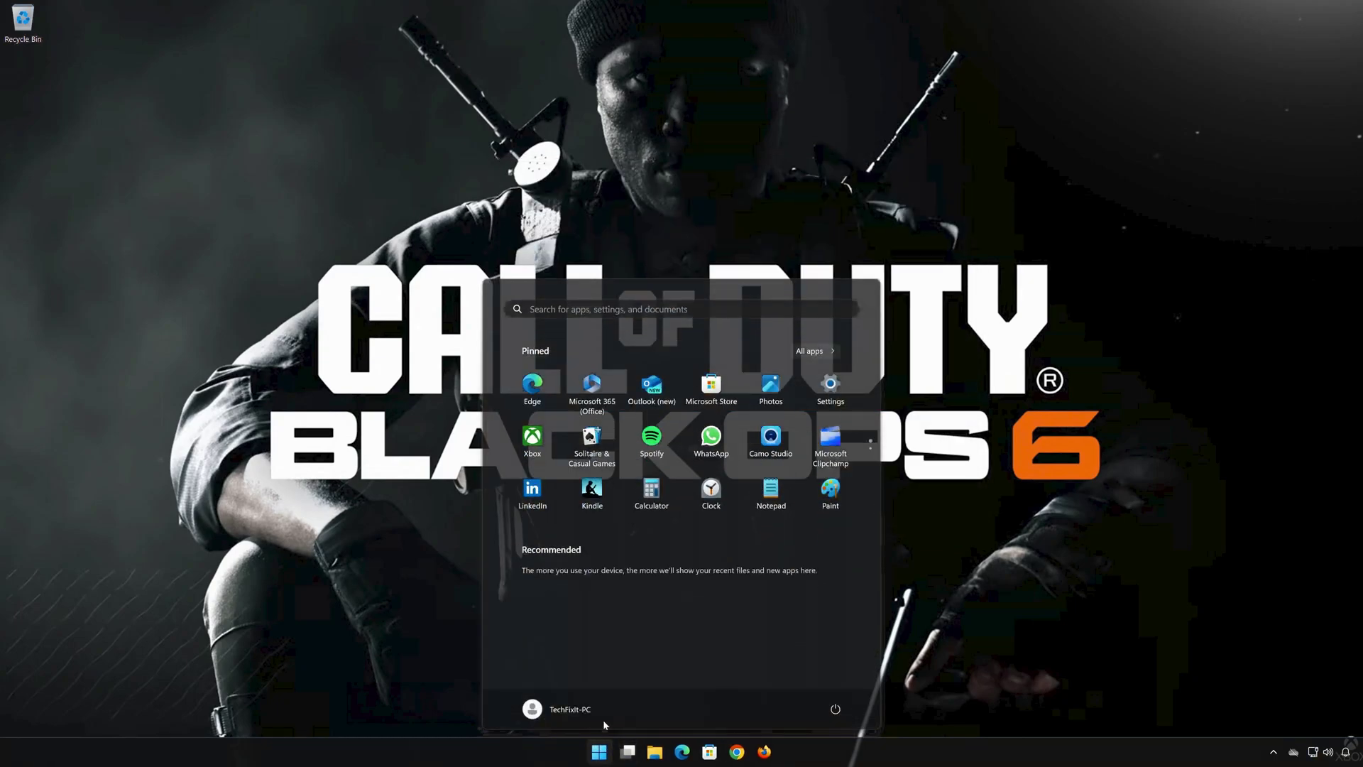
pyautogui.click(834, 709)
pyautogui.click(834, 687)
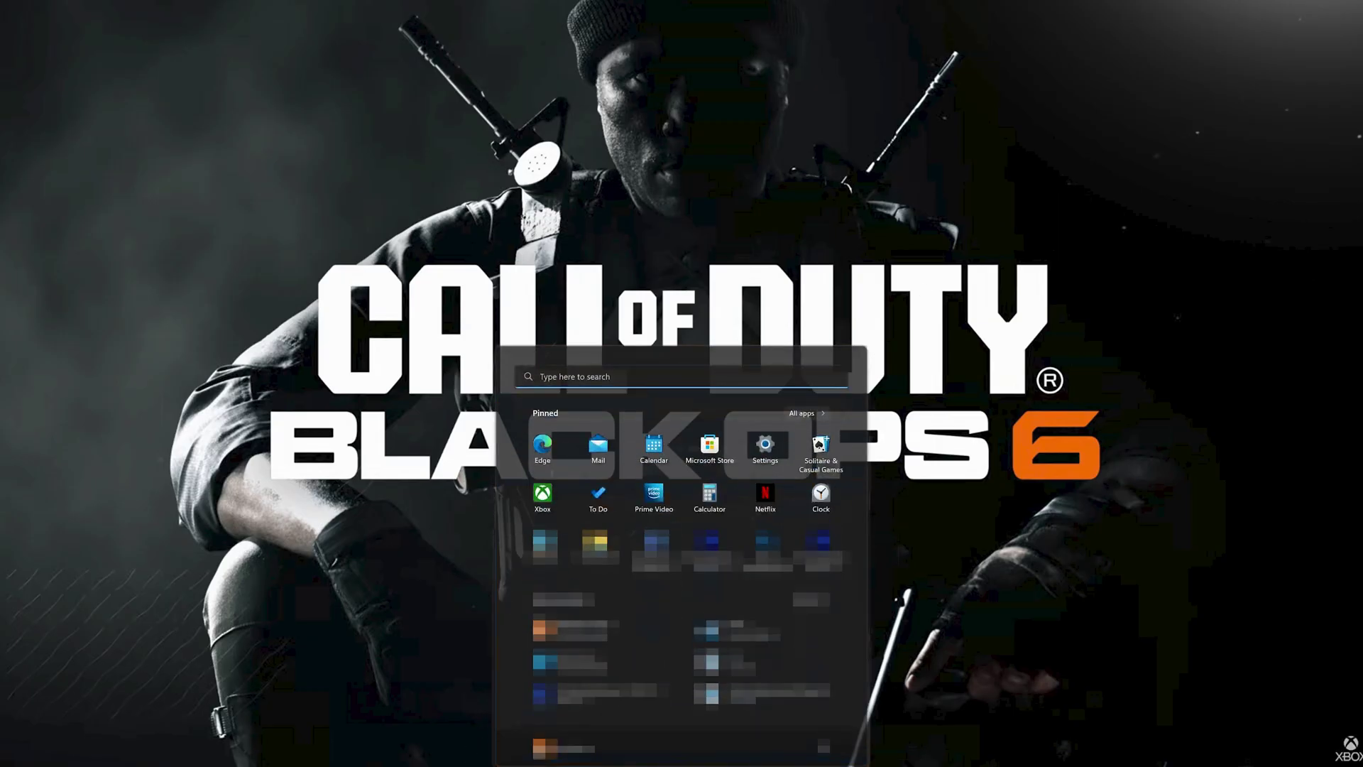
pyautogui.click(764, 448)
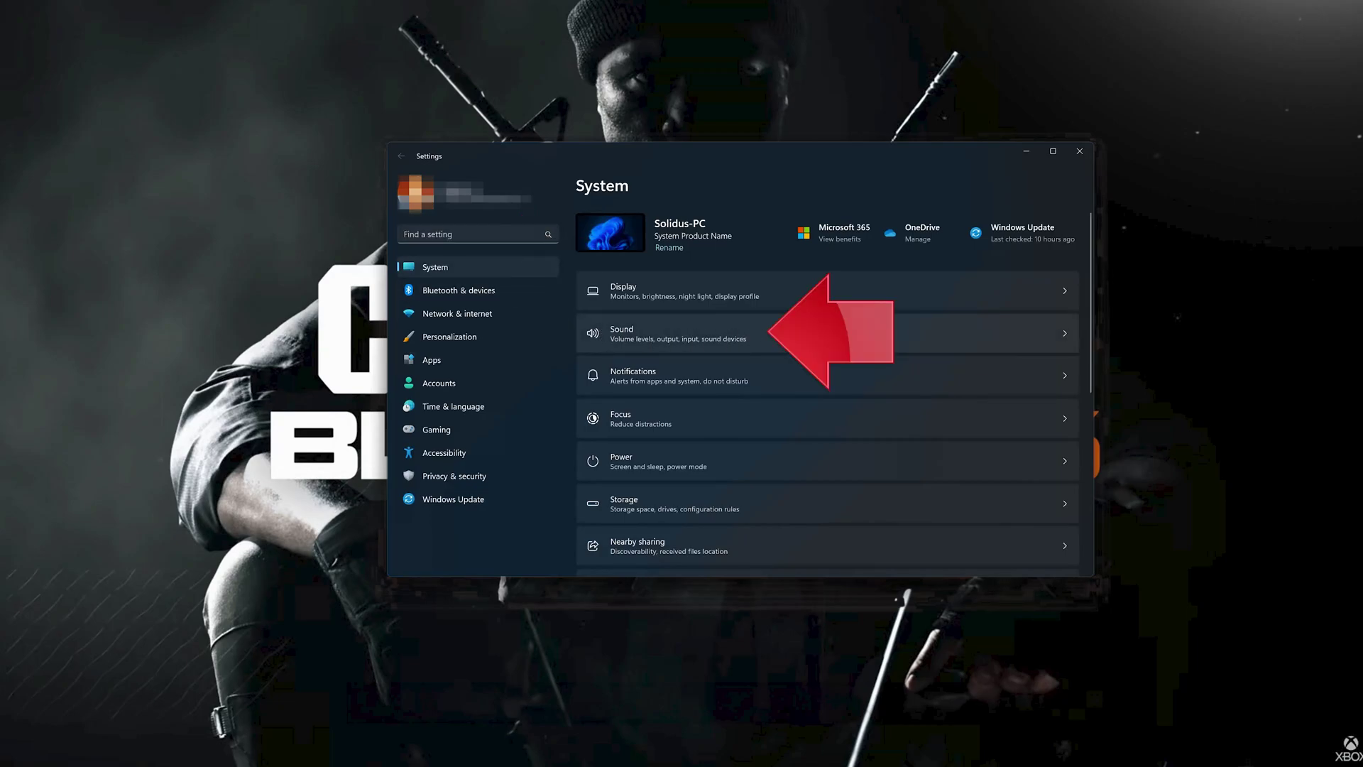
# - Review the Headphones HDV 820 properties on the Sound page, then go back to Sound
pyautogui.click(804, 334)
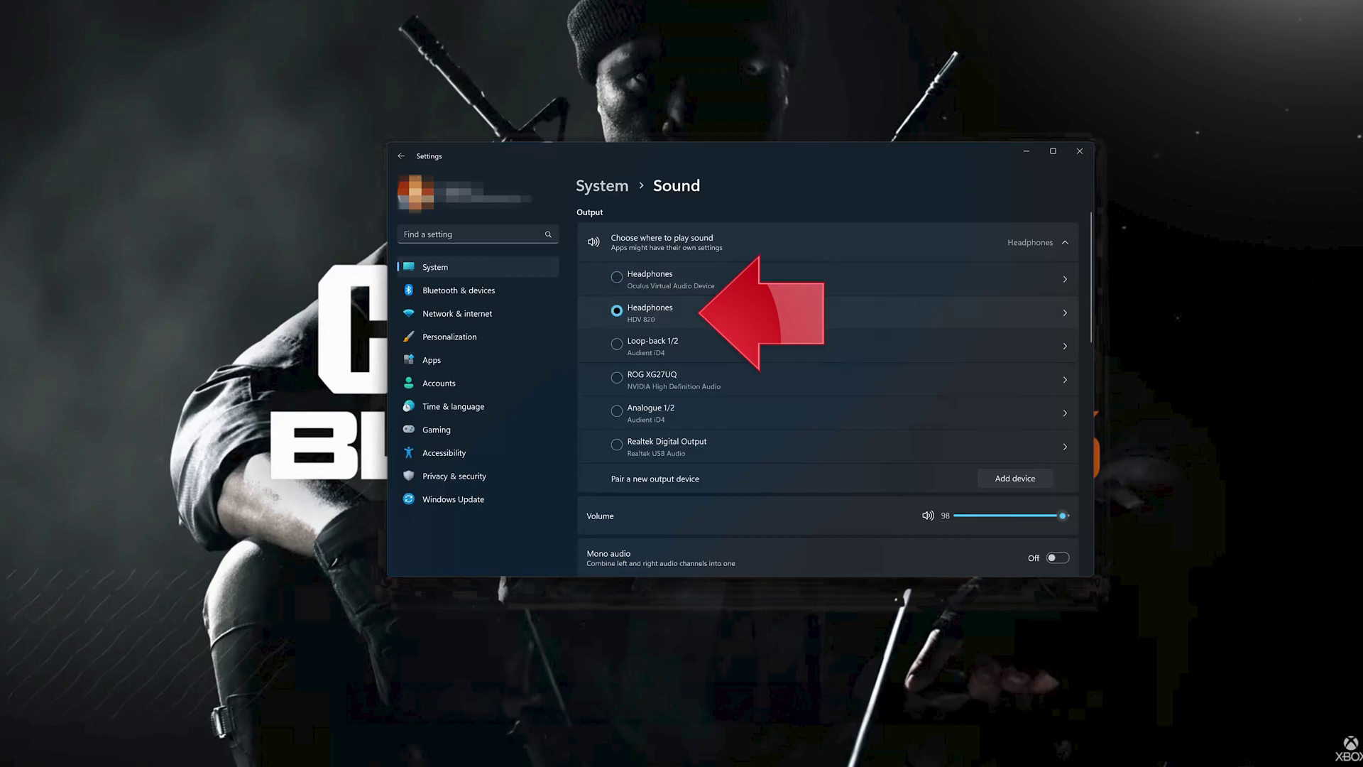
pyautogui.click(734, 310)
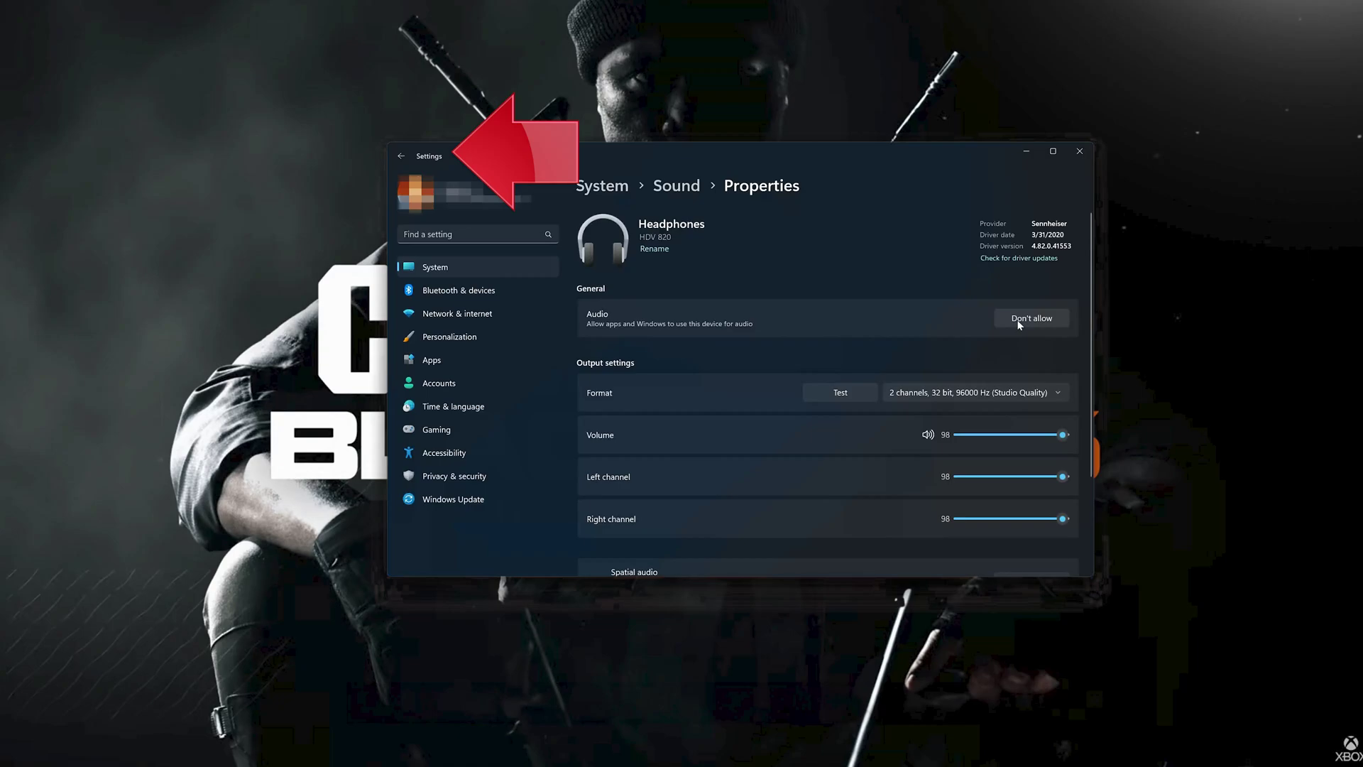
pyautogui.click(402, 156)
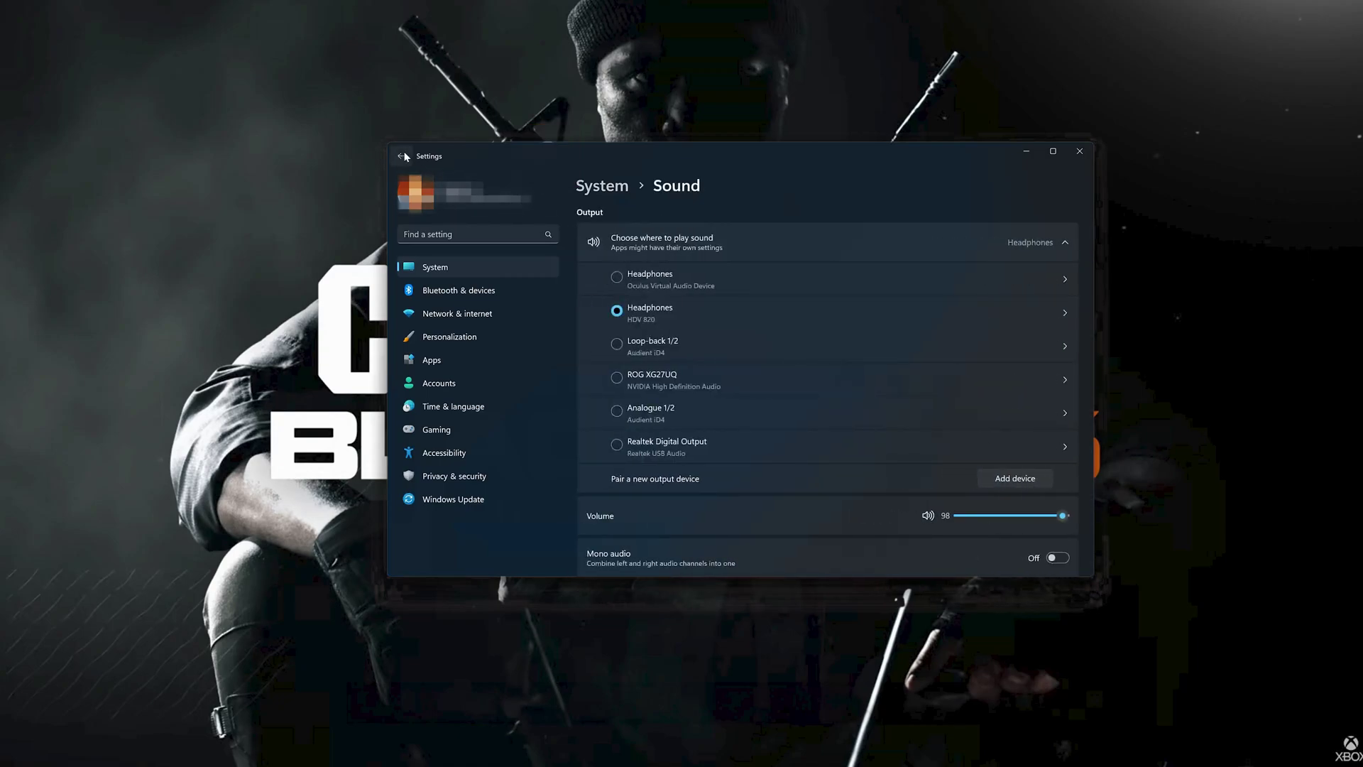
pyautogui.moveTo(826, 379)
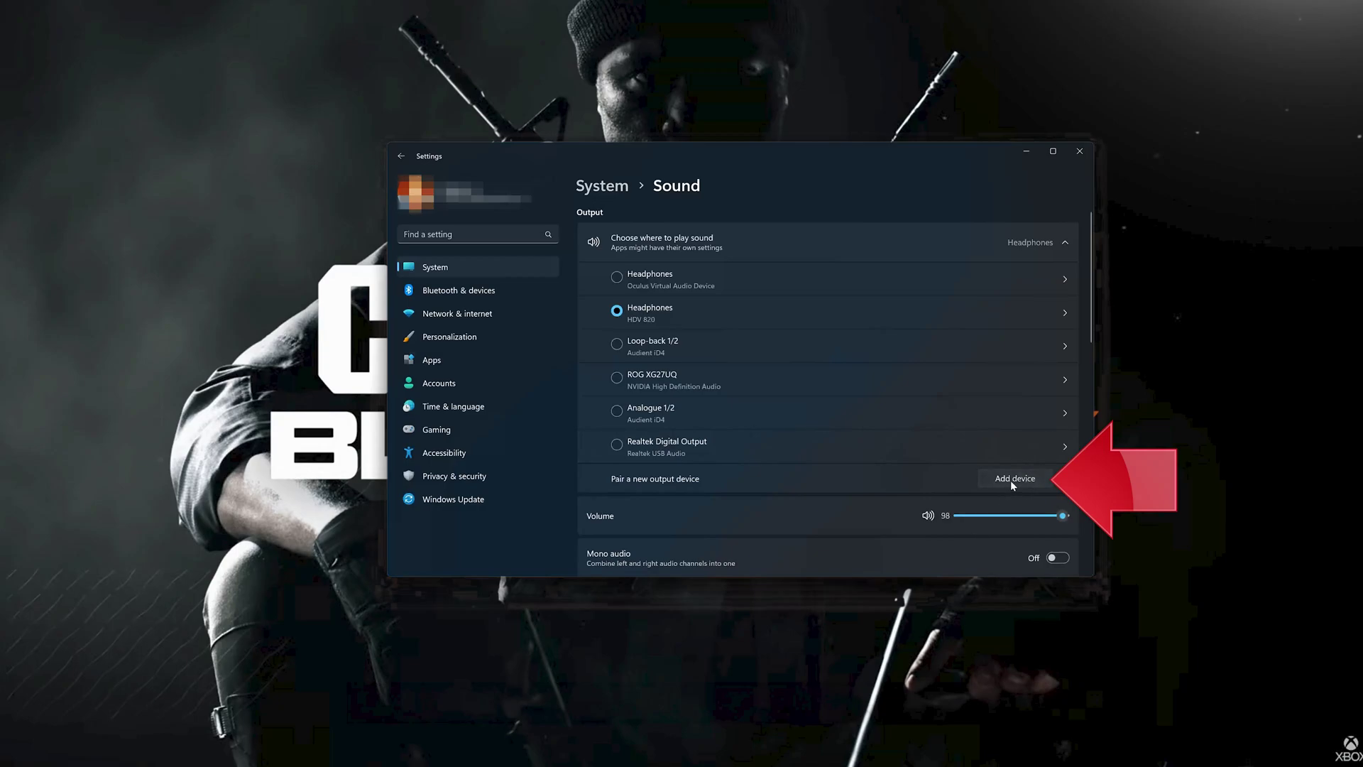
# - Choose Add device next to Pair a new output device on the Sound page
pyautogui.click(1010, 481)
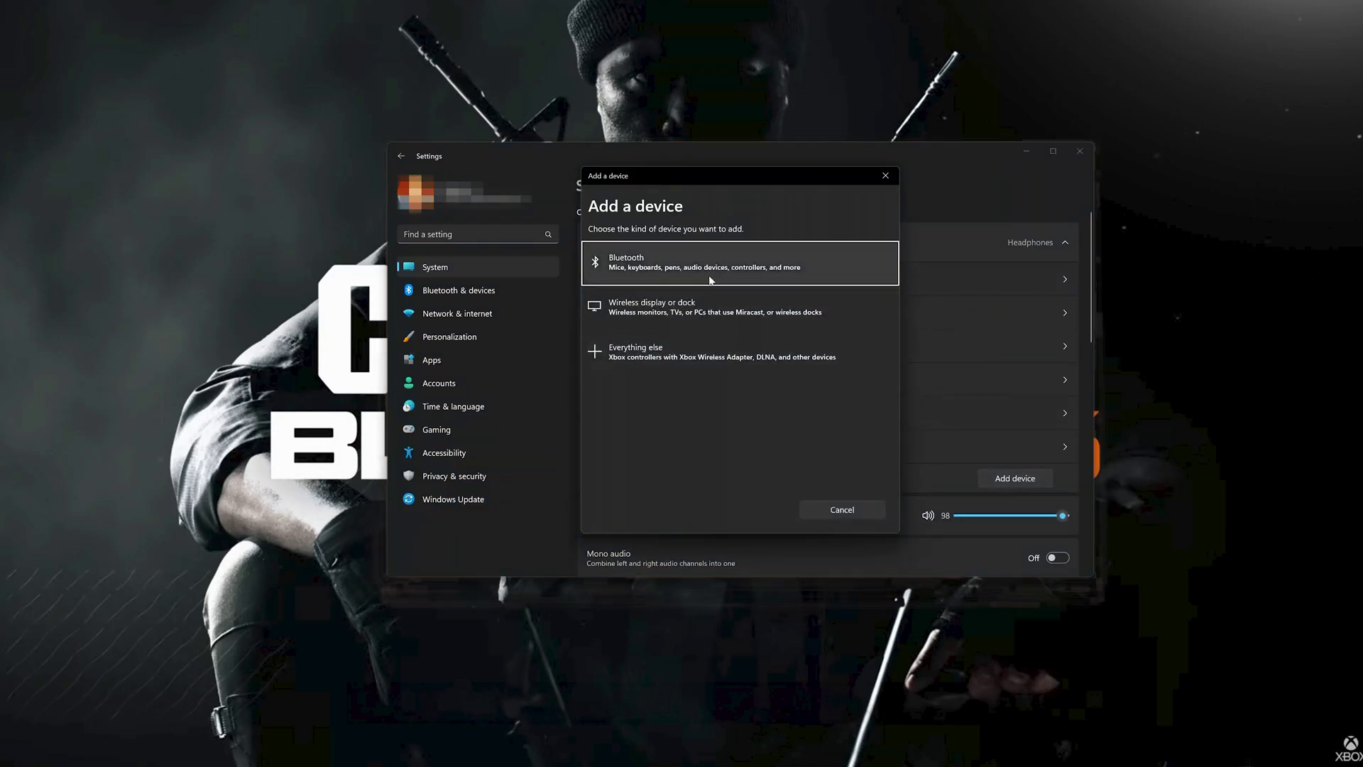